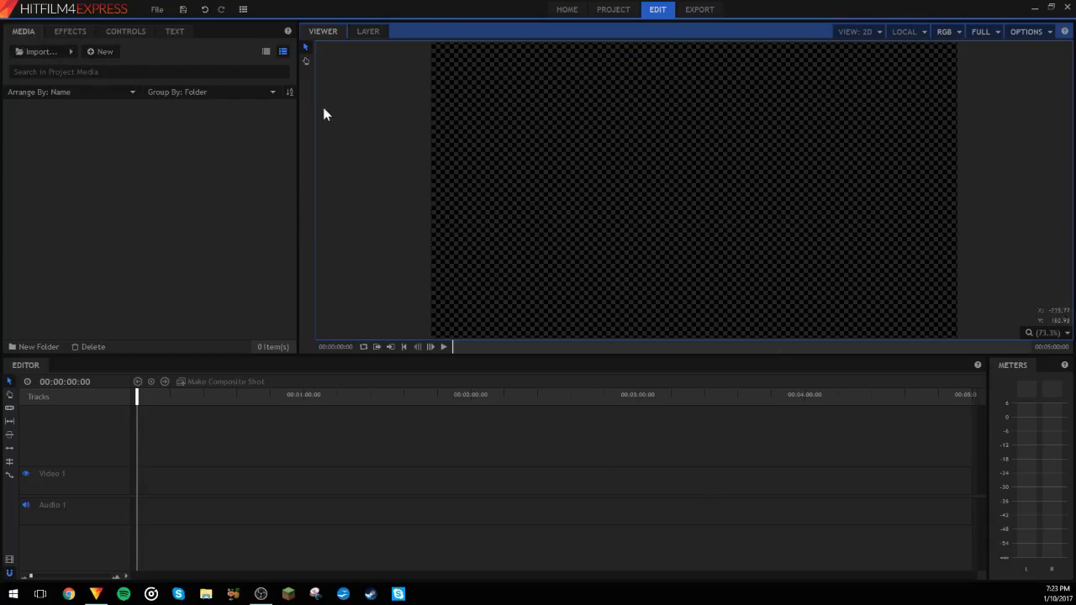
# - Create a composite shot named "Crop Circle" with the Intro template settings
pyautogui.click(100, 55)
pyautogui.click(122, 66)
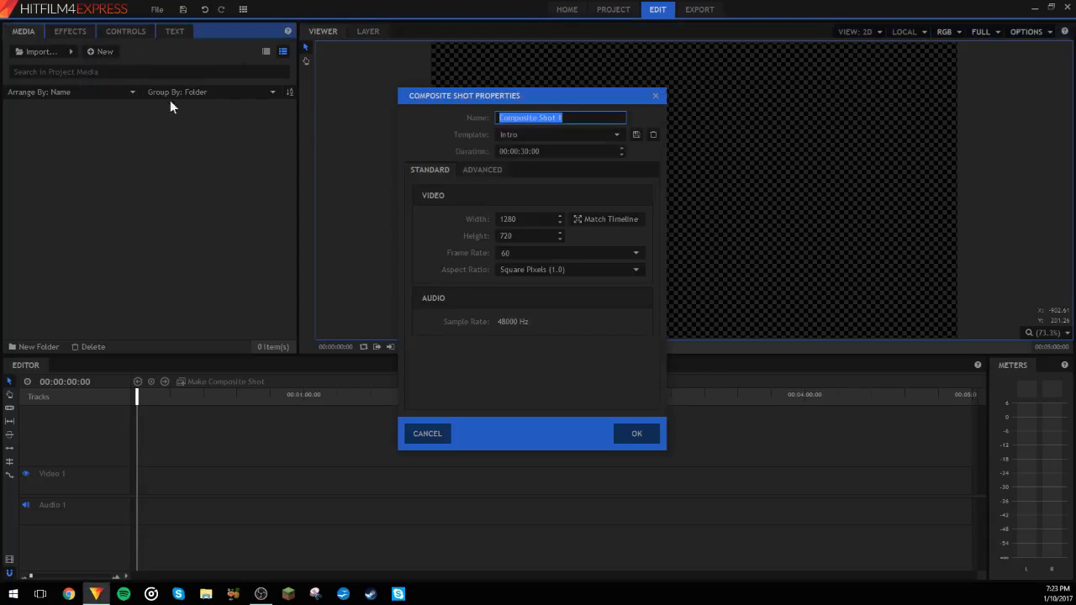
pyautogui.press('BackSpace')
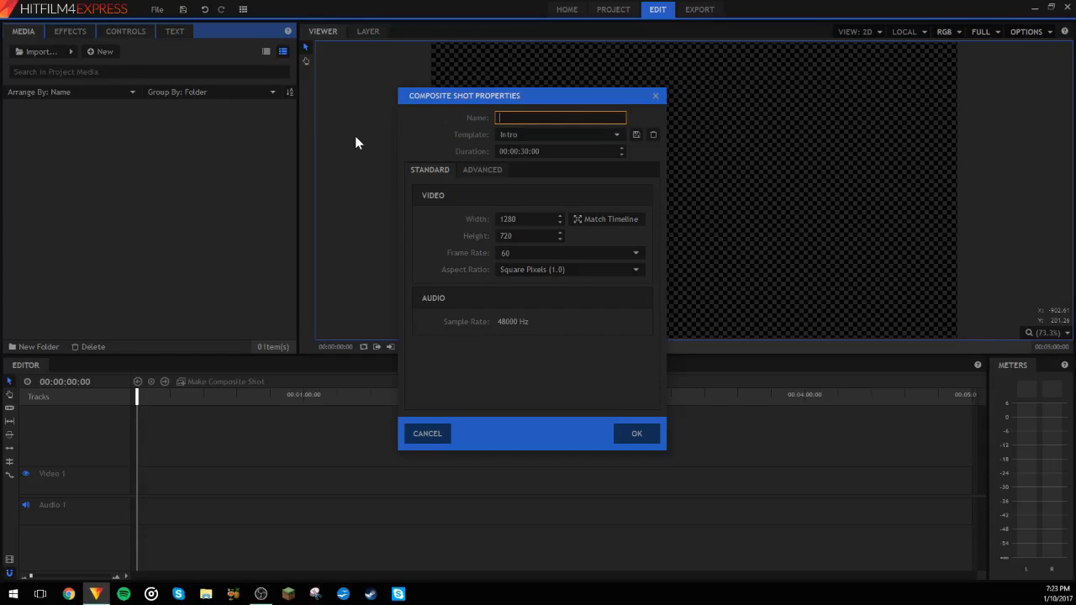
pyautogui.write('Crop Circle')
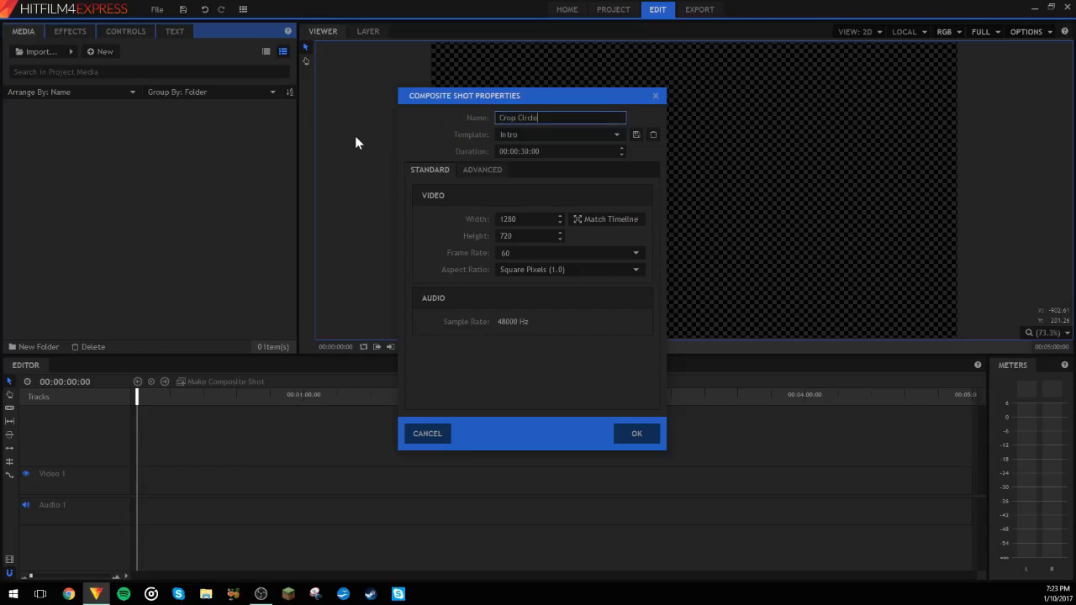
pyautogui.press('Return')
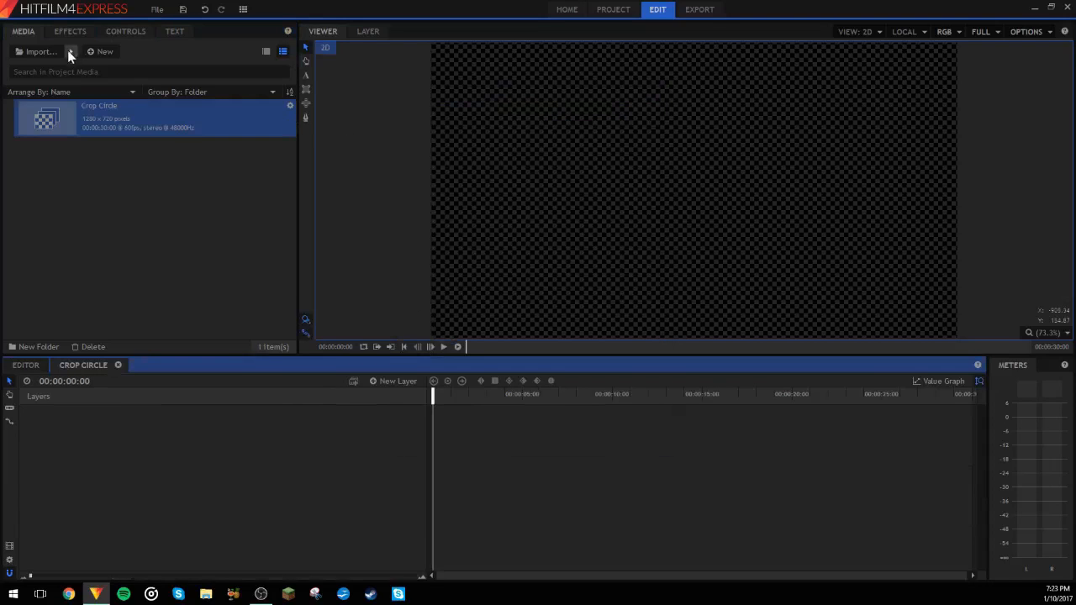
# - Create a white 1280 x 720 plane and place it as a layer in the Crop Circle timeline
pyautogui.click(98, 51)
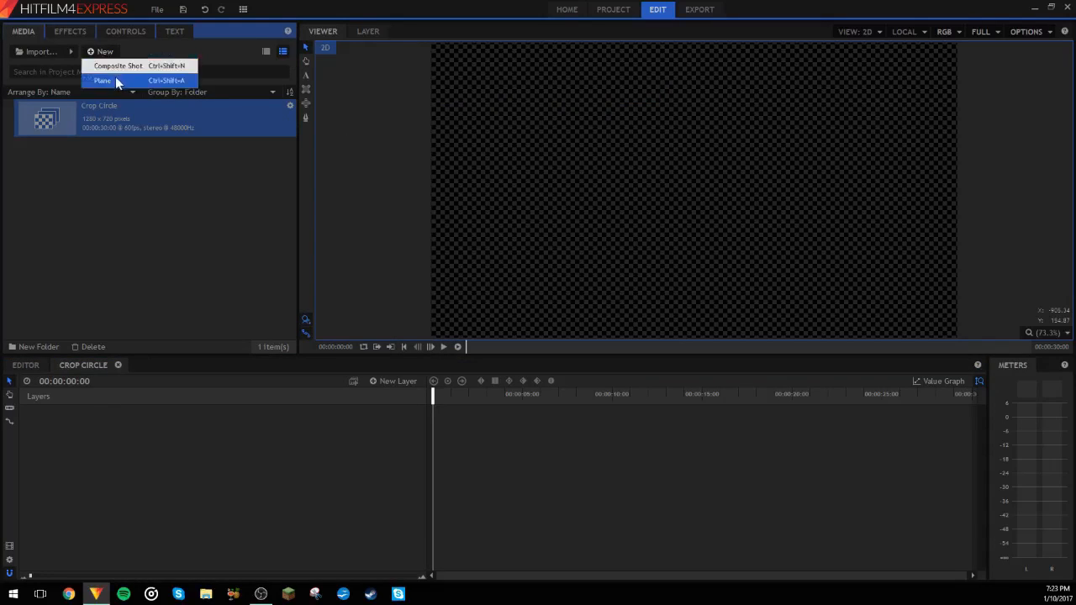
pyautogui.click(116, 80)
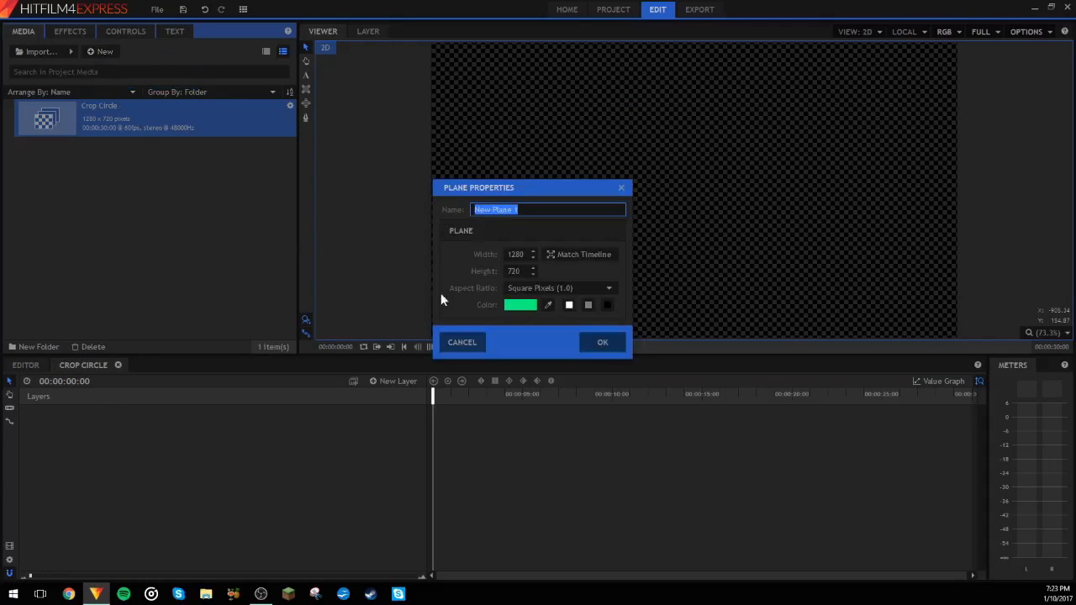
pyautogui.click(530, 308)
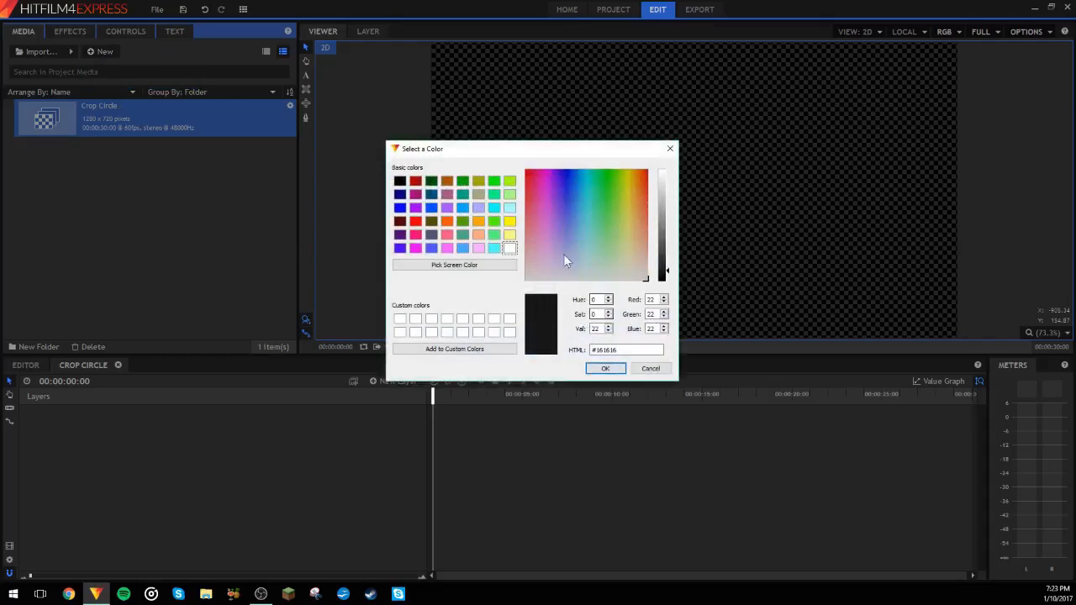
pyautogui.click(606, 368)
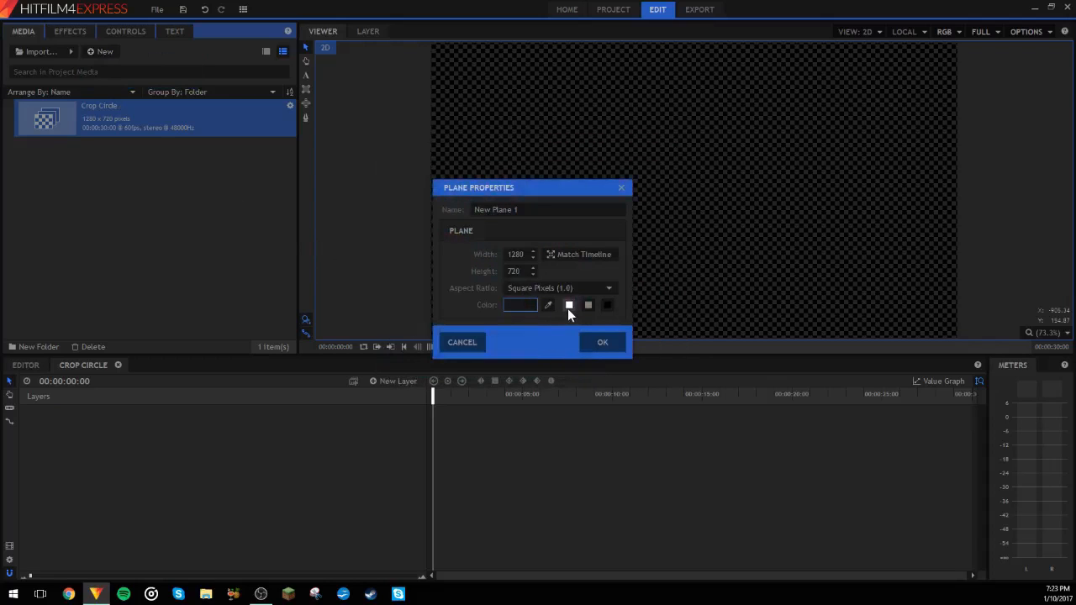
pyautogui.click(568, 306)
pyautogui.click(604, 345)
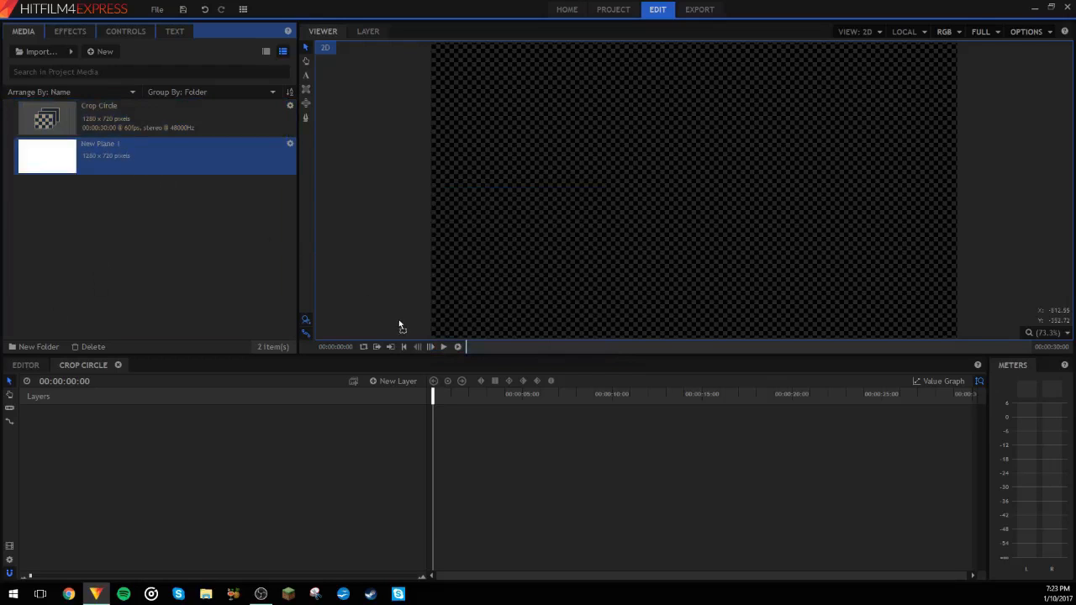
pyautogui.moveTo(126, 156); pyautogui.dragTo(435, 419)
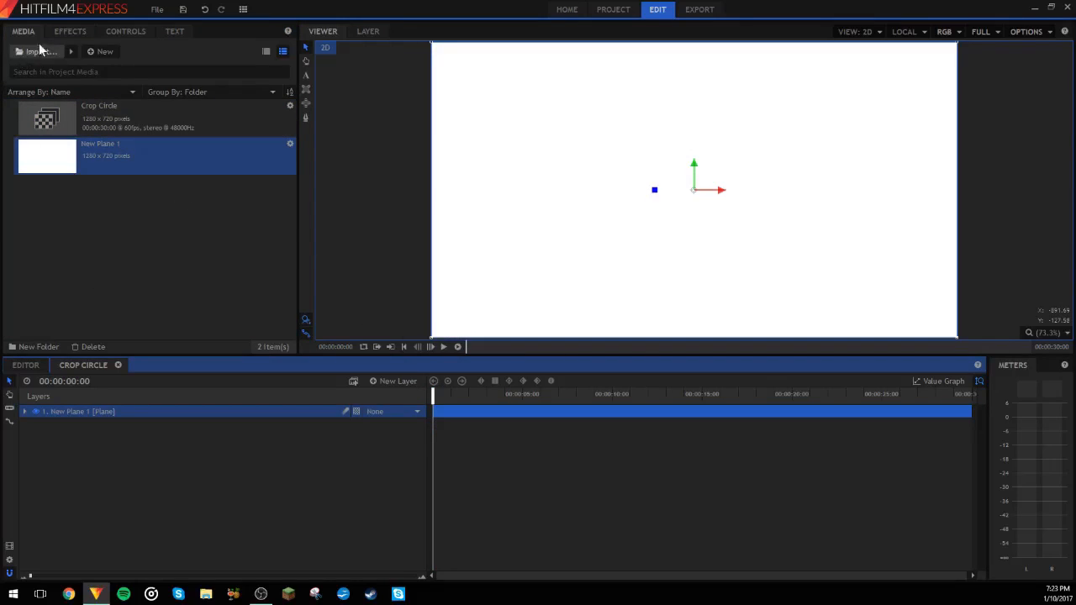
# - Apply the Polar Warp effect from the Warp category to the white plane layer
pyautogui.click(70, 32)
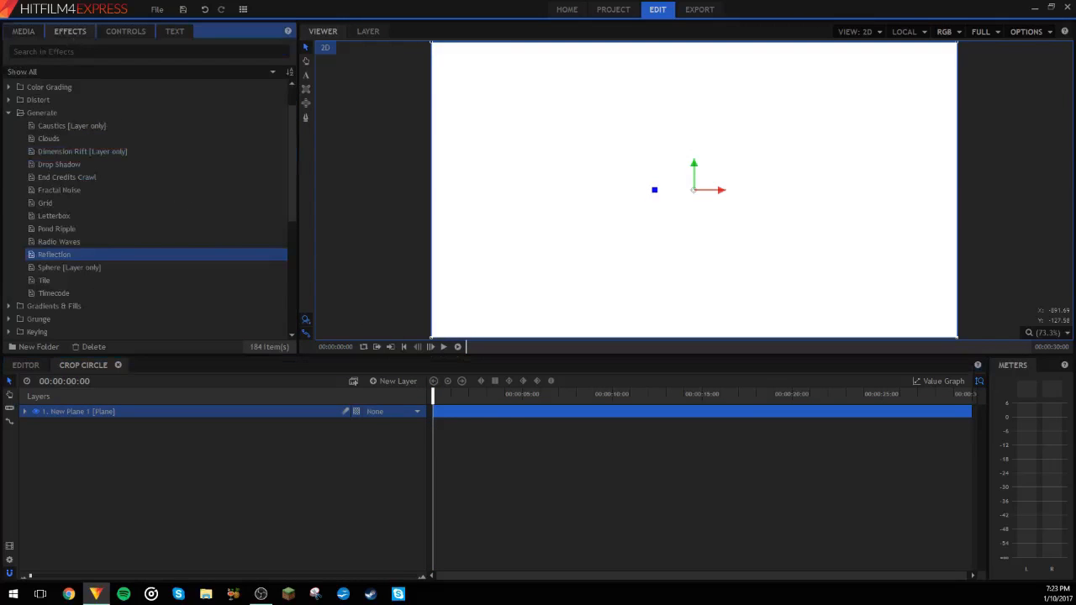
pyautogui.click(9, 113)
pyautogui.scroll(-2, 38, 206)
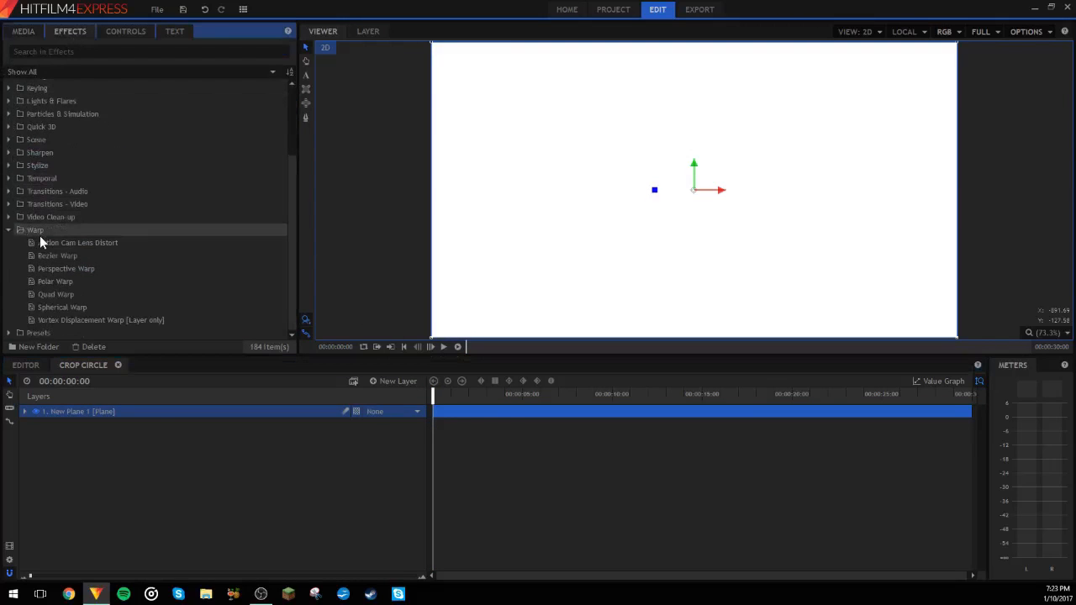
pyautogui.moveTo(153, 286); pyautogui.dragTo(461, 418)
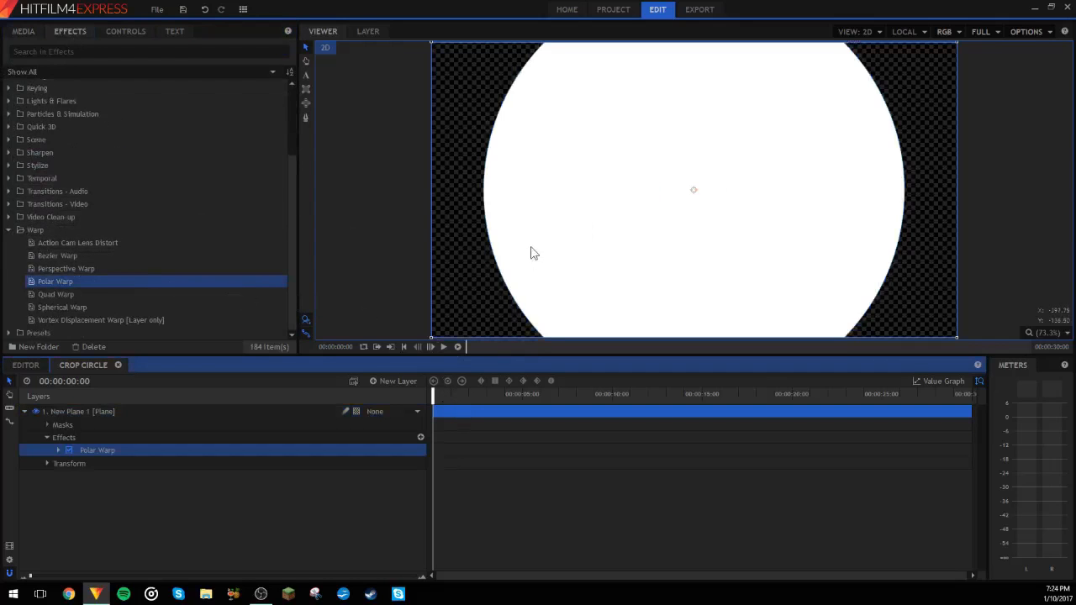
# - Set the End Radius of the plane's Polar Warp effect to 350
pyautogui.click(57, 451)
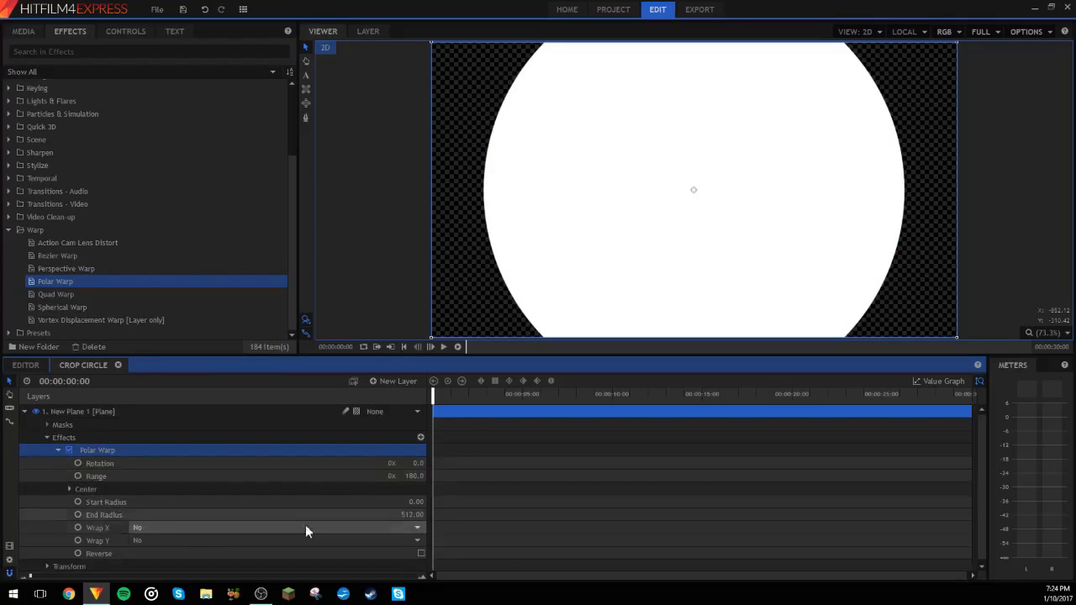
pyautogui.moveTo(417, 515); pyautogui.dragTo(319, 515)
pyautogui.click(408, 515)
pyautogui.press('BackSpace')
pyautogui.write('350')
pyautogui.press('Return')
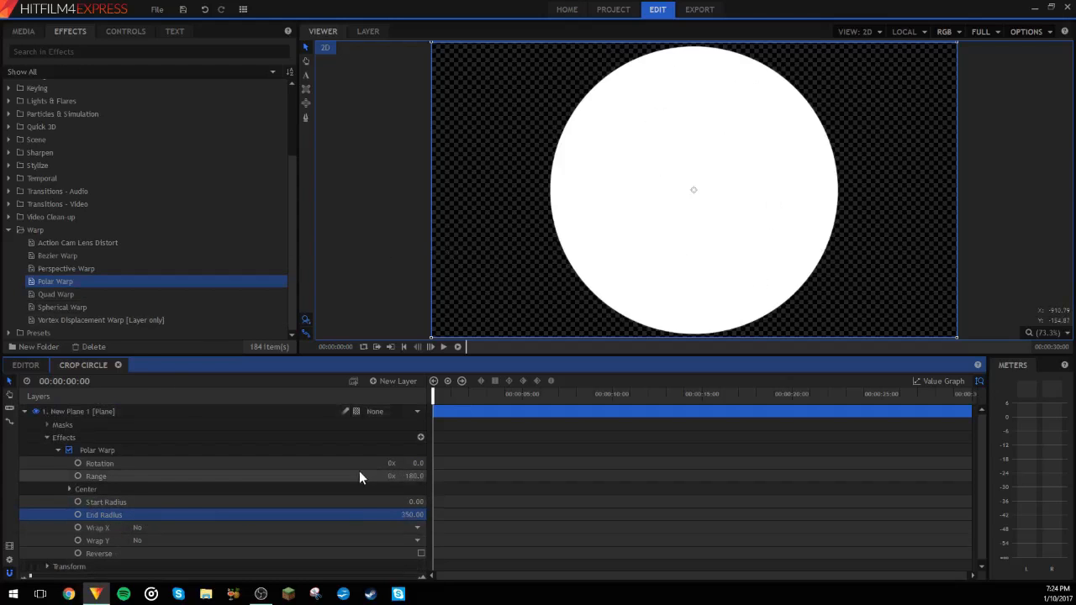
pyautogui.moveTo(418, 476); pyautogui.dragTo(388, 476)
pyautogui.hotkey('ctrl', 'z')
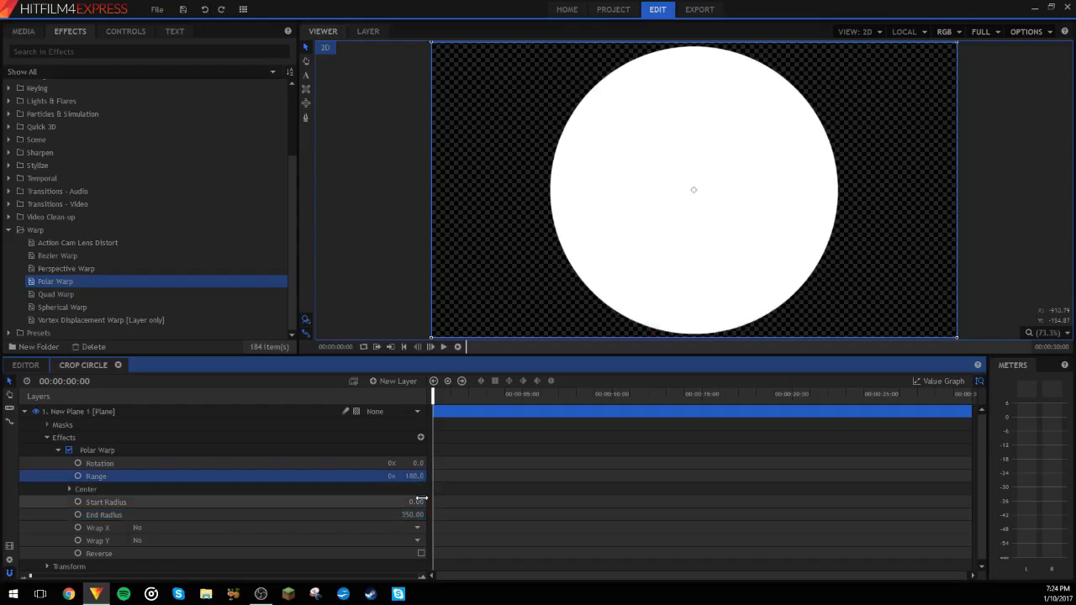
# - Set the Start Radius of the Polar Warp effect to 320 to turn the disc into a ring
pyautogui.click(419, 503)
pyautogui.moveTo(418, 503); pyautogui.dragTo(553, 502)
pyautogui.click(418, 504)
pyautogui.press('BackSpace')
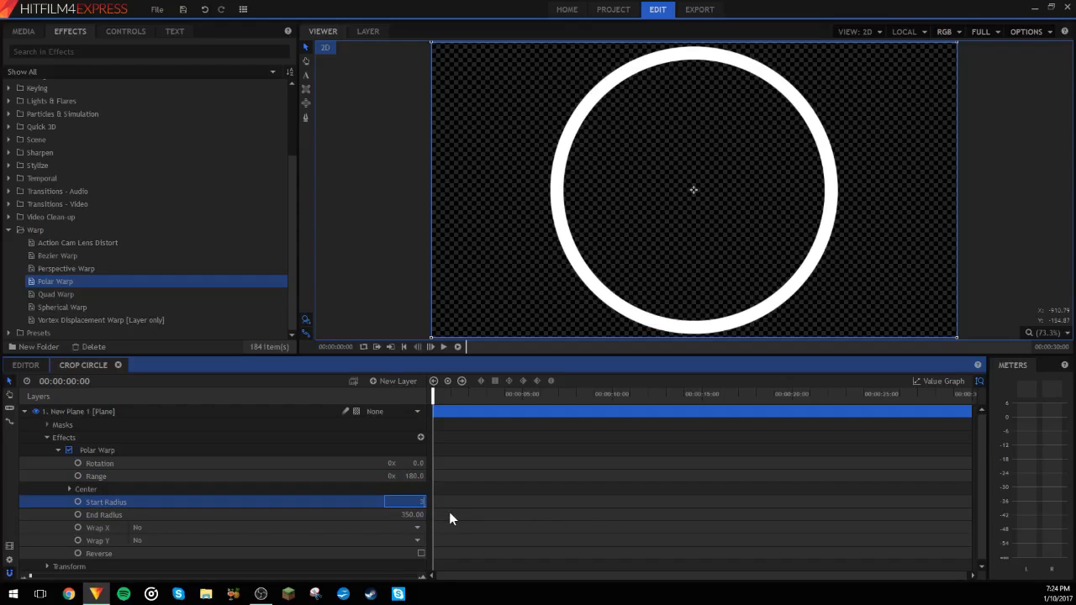
pyautogui.write('320')
pyautogui.press('Return')
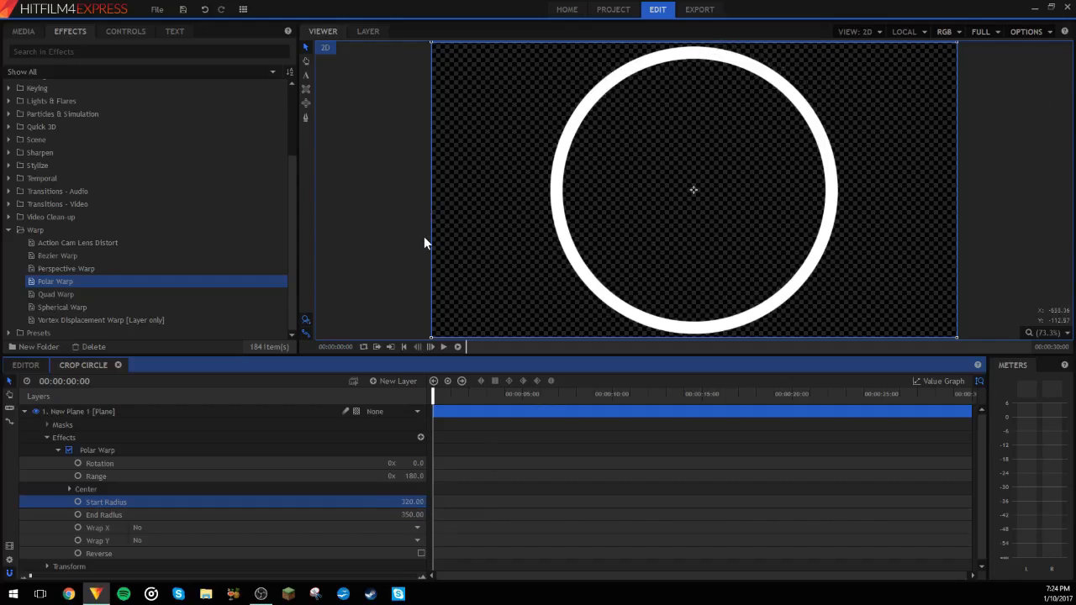
# - Set the Polar Warp's Range to 0 and enable keyframing for it at 00:00:00:00
pyautogui.moveTo(412, 476); pyautogui.dragTo(324, 476)
pyautogui.click(414, 477)
pyautogui.write('0')
pyautogui.press('Return')
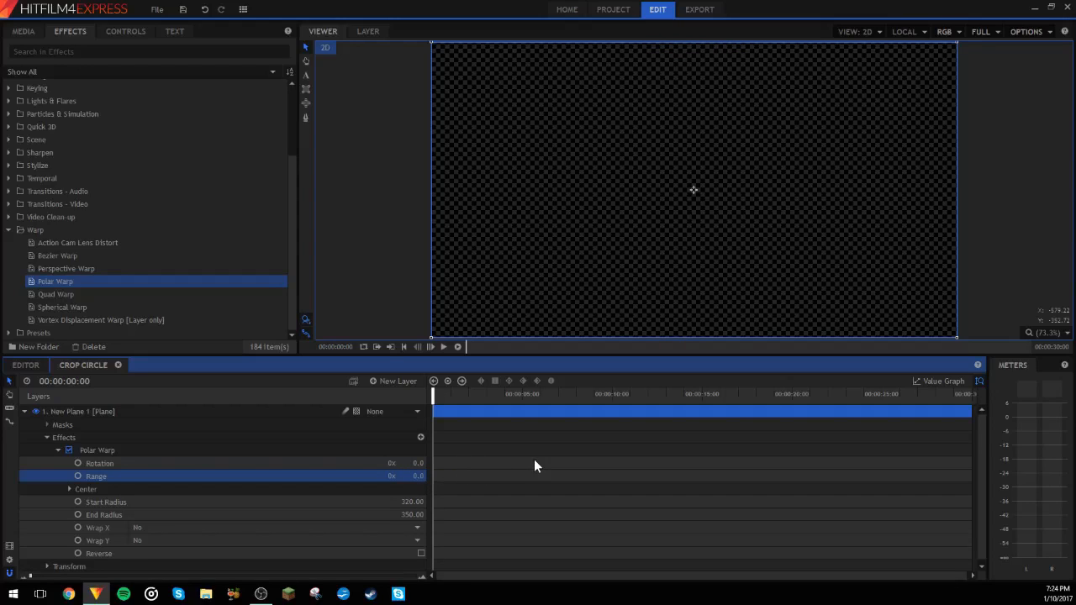
pyautogui.moveTo(112, 577); pyautogui.dragTo(174, 578)
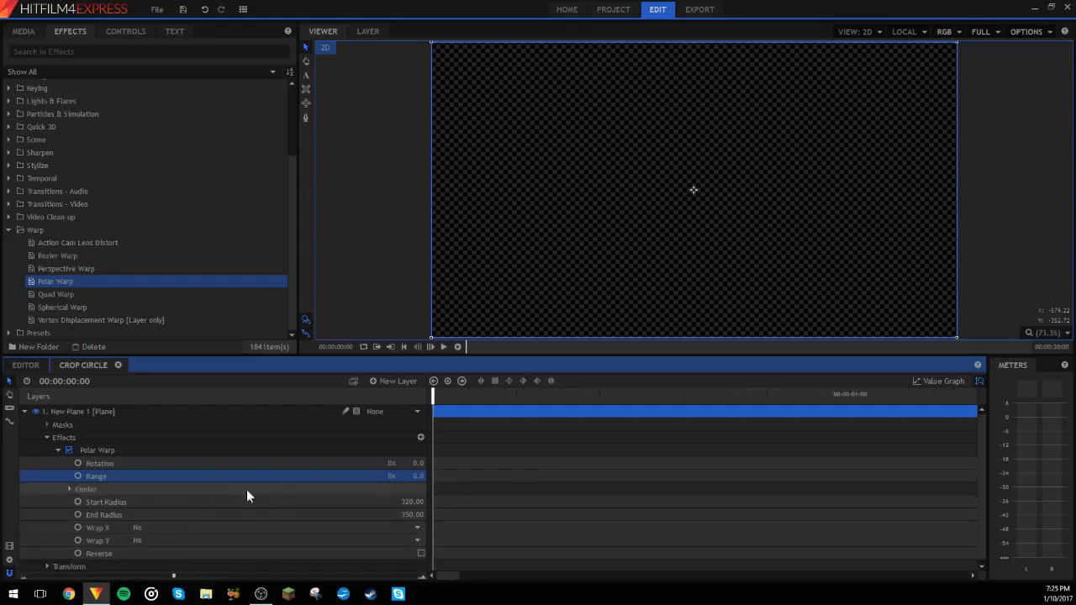
pyautogui.click(77, 476)
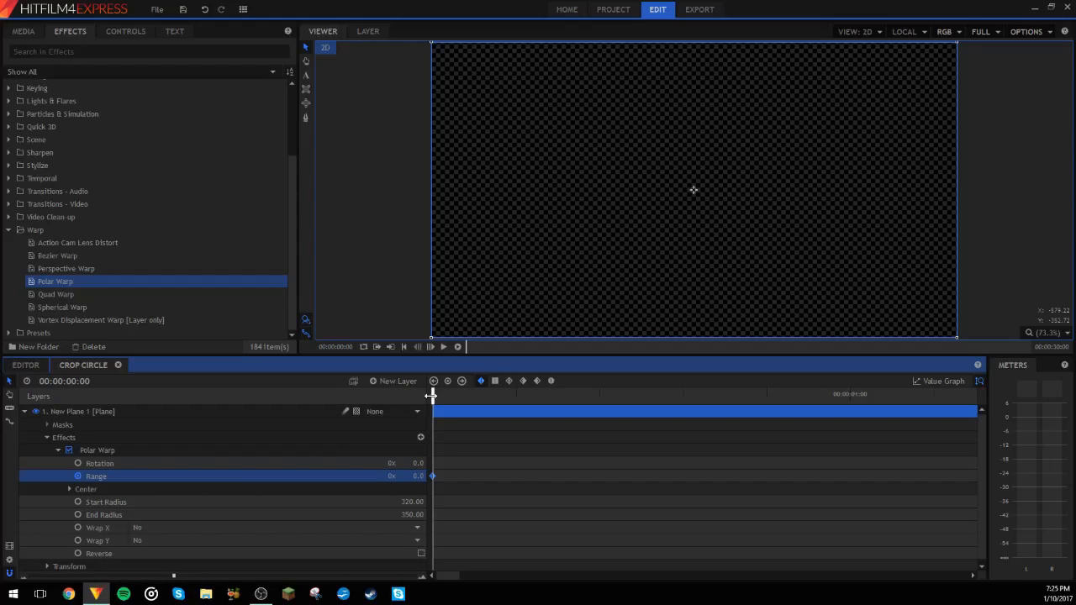
# - Add a Range keyframe of 180 at 00:00:00:45
pyautogui.moveTo(431, 395); pyautogui.dragTo(743, 403)
pyautogui.moveTo(416, 475); pyautogui.dragTo(460, 468)
pyautogui.press('BackSpace')
pyautogui.write('180')
pyautogui.press('Return')
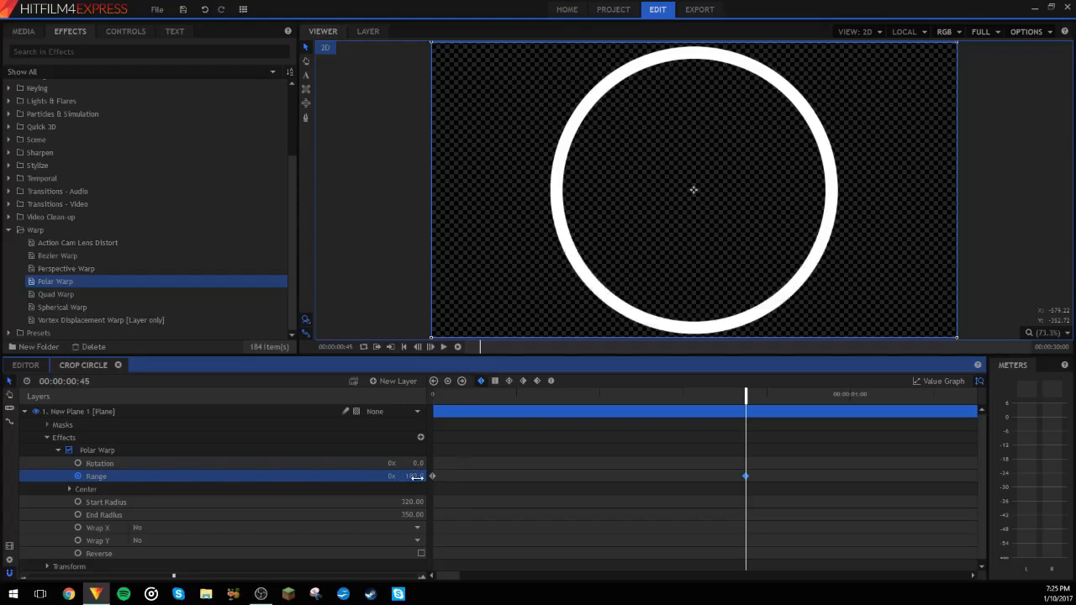
# - Play back the ring animation from the start and examine how the ring is drawn in its first frames
pyautogui.moveTo(455, 398); pyautogui.dragTo(371, 397)
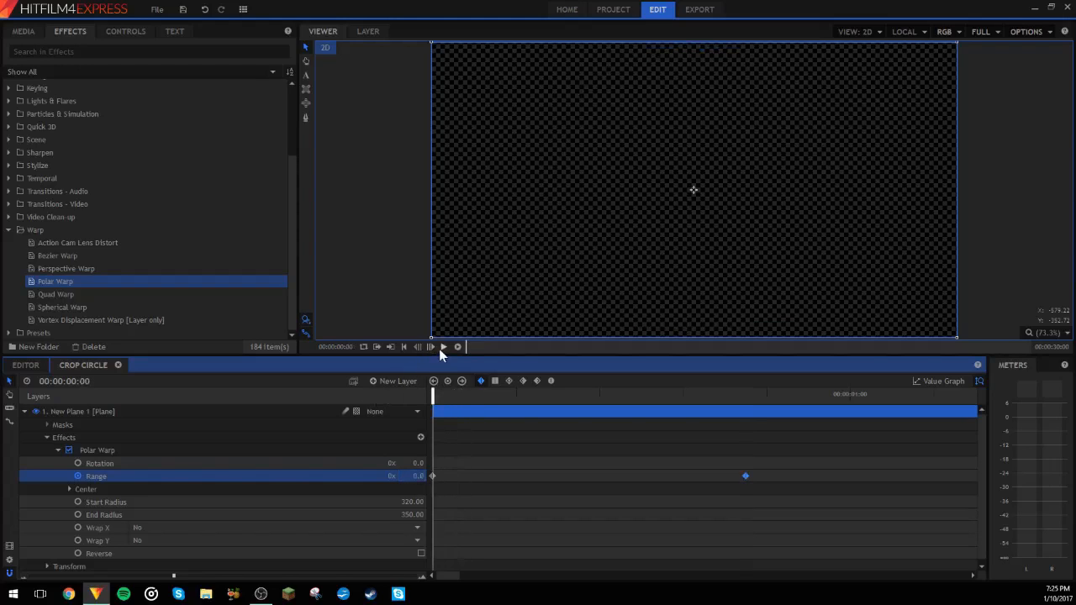
pyautogui.click(439, 349)
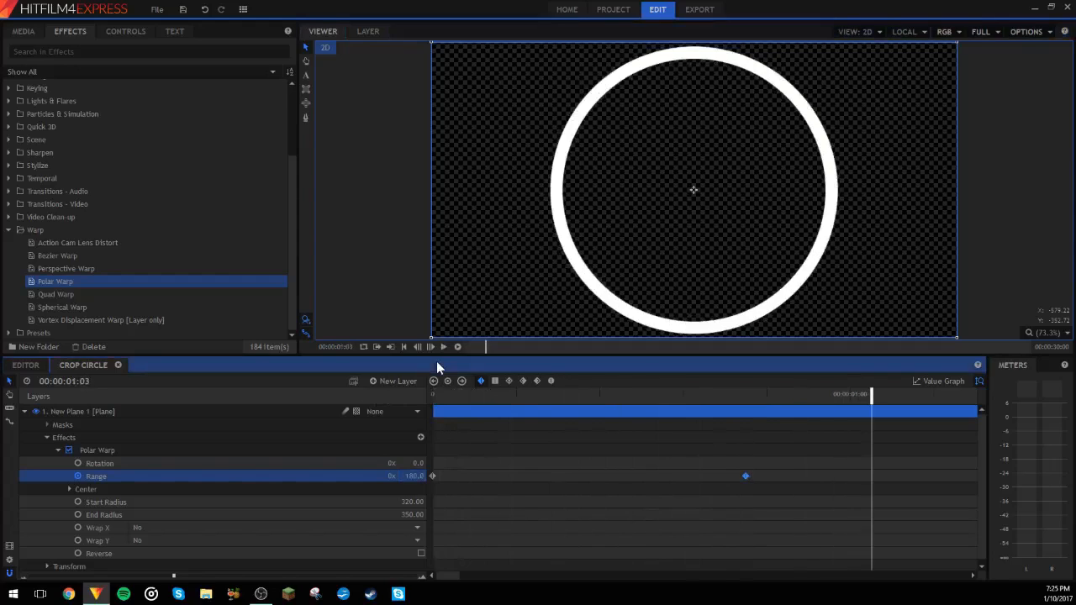
pyautogui.click(404, 347)
pyautogui.click(444, 347)
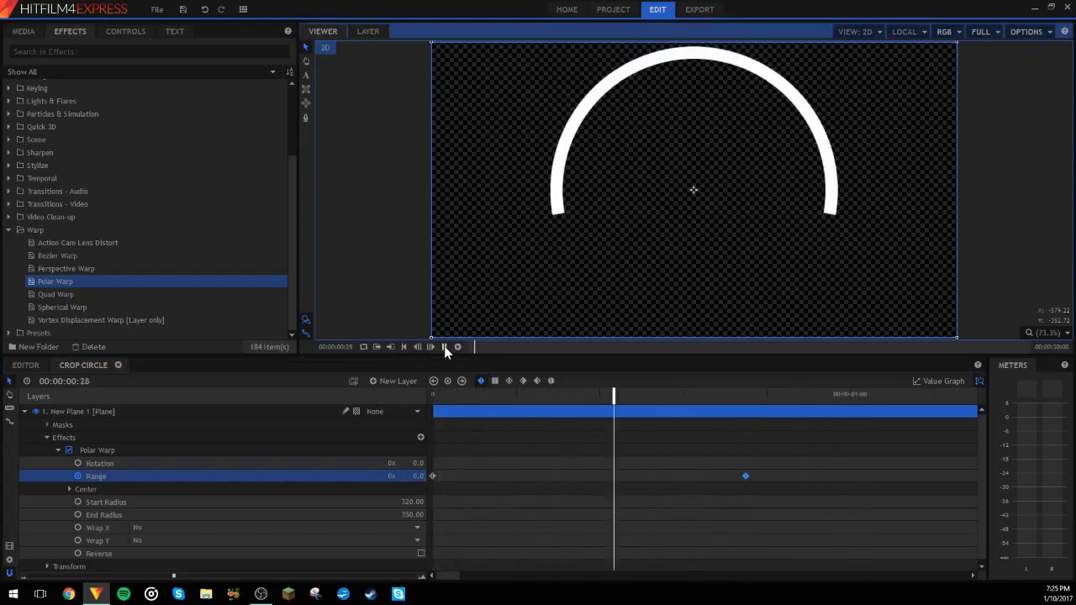
pyautogui.click(404, 348)
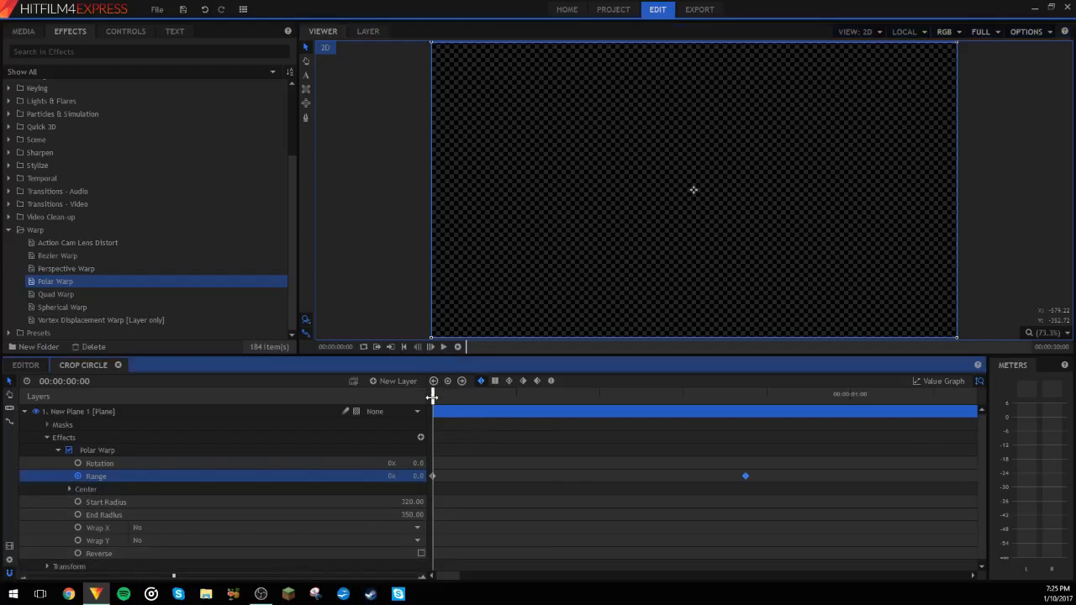
pyautogui.moveTo(434, 394); pyautogui.dragTo(446, 395)
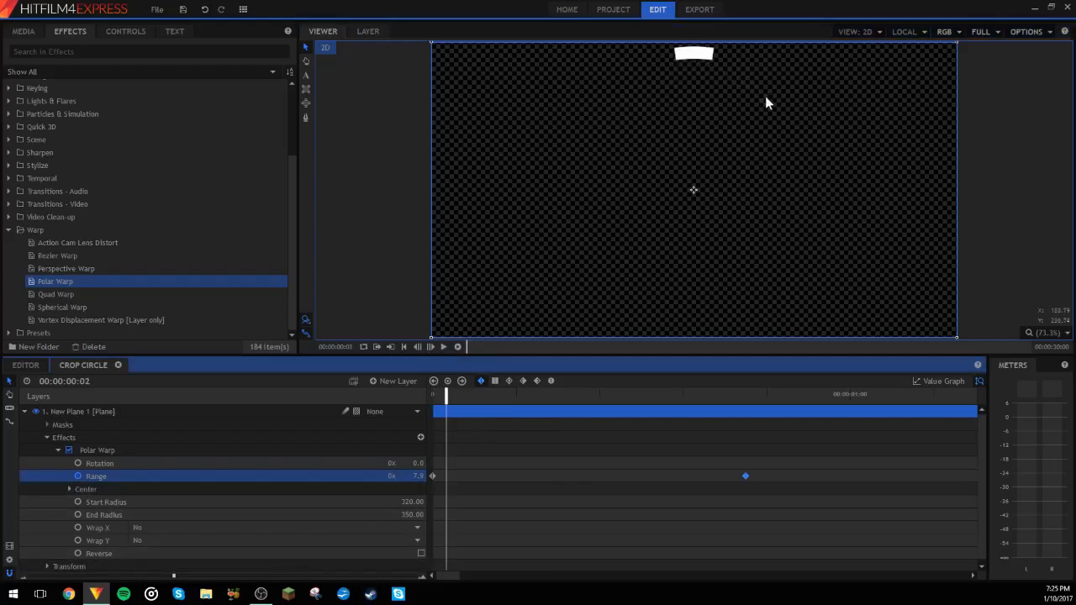
pyautogui.moveTo(447, 394)
pyautogui.mouseDown()
pyautogui.moveTo(434, 394)
pyautogui.moveTo(490, 392)
pyautogui.moveTo(434, 393)
pyautogui.mouseUp()
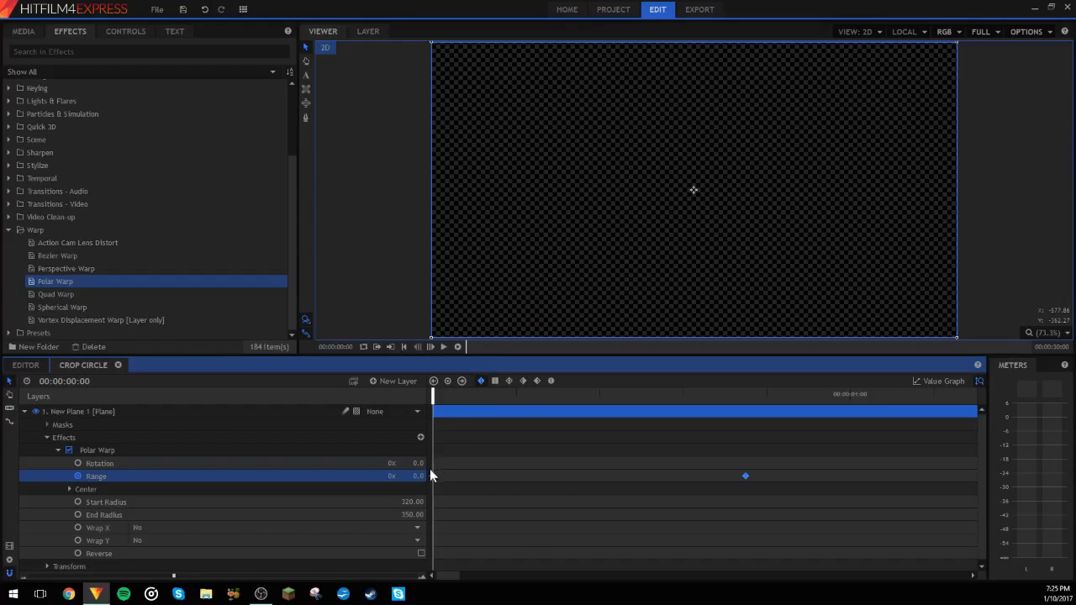
# - Change the Range keyframe at 00:00:00:45 to one full revolution (1x 0.0)
pyautogui.moveTo(737, 394)
pyautogui.mouseDown()
pyautogui.moveTo(752, 396)
pyautogui.moveTo(745, 404)
pyautogui.mouseUp()
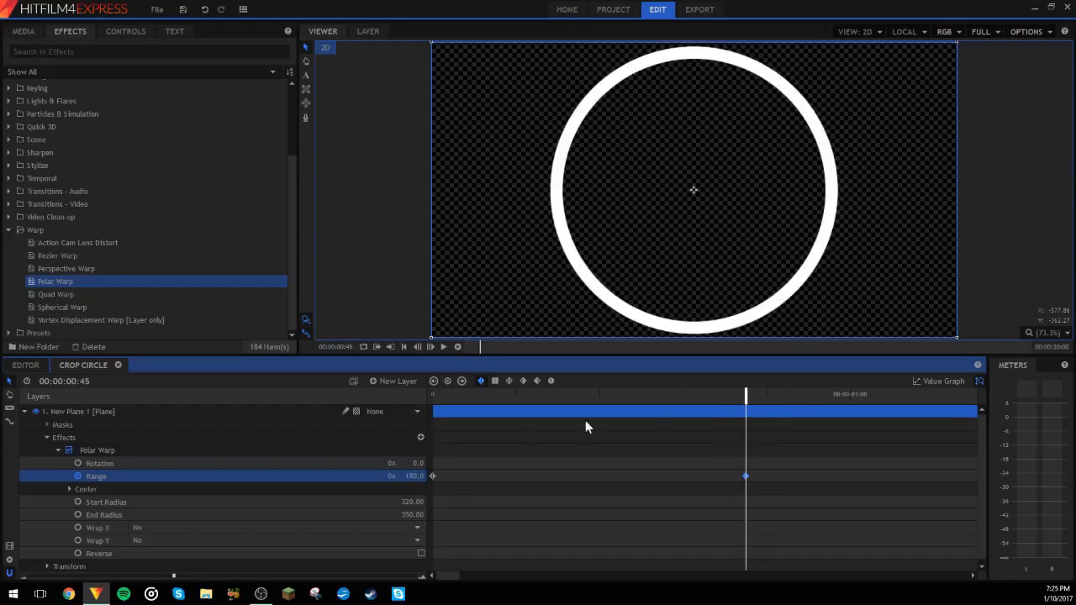
pyautogui.click(416, 476)
pyautogui.press('BackSpace')
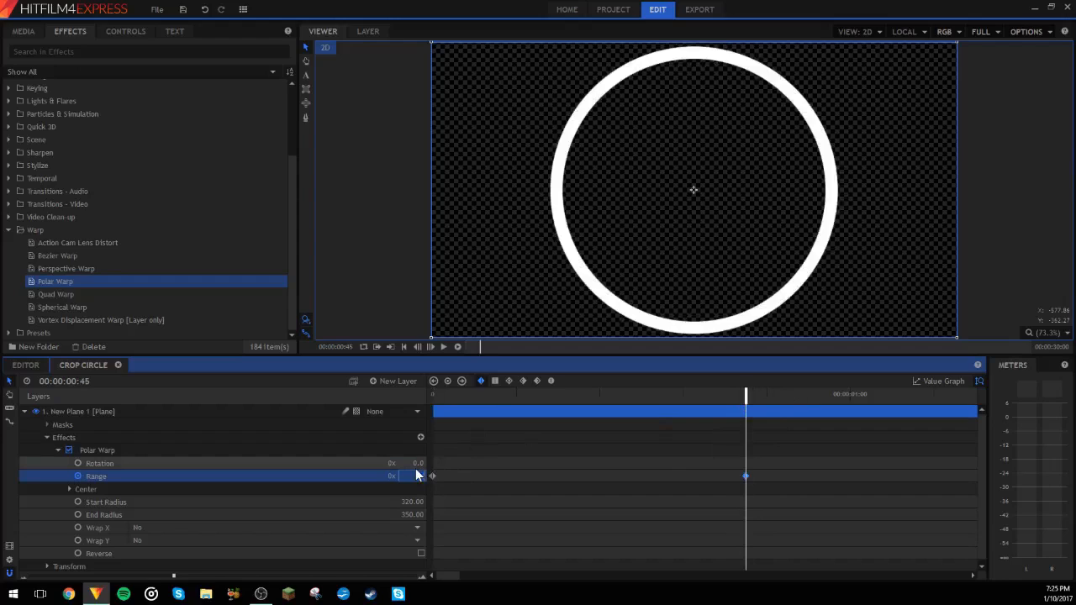
pyautogui.press('Return')
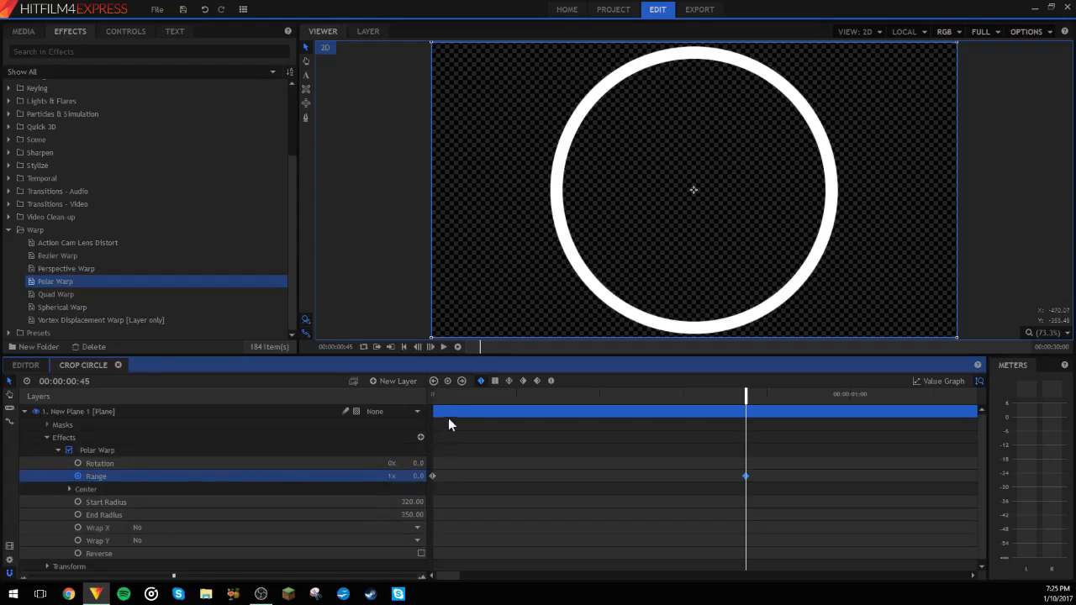
# - Keyframe the Polar Warp's Rotation from 0 at 00:00:00:00 to 360 at 00:00:00:45
pyautogui.moveTo(449, 398); pyautogui.dragTo(420, 401)
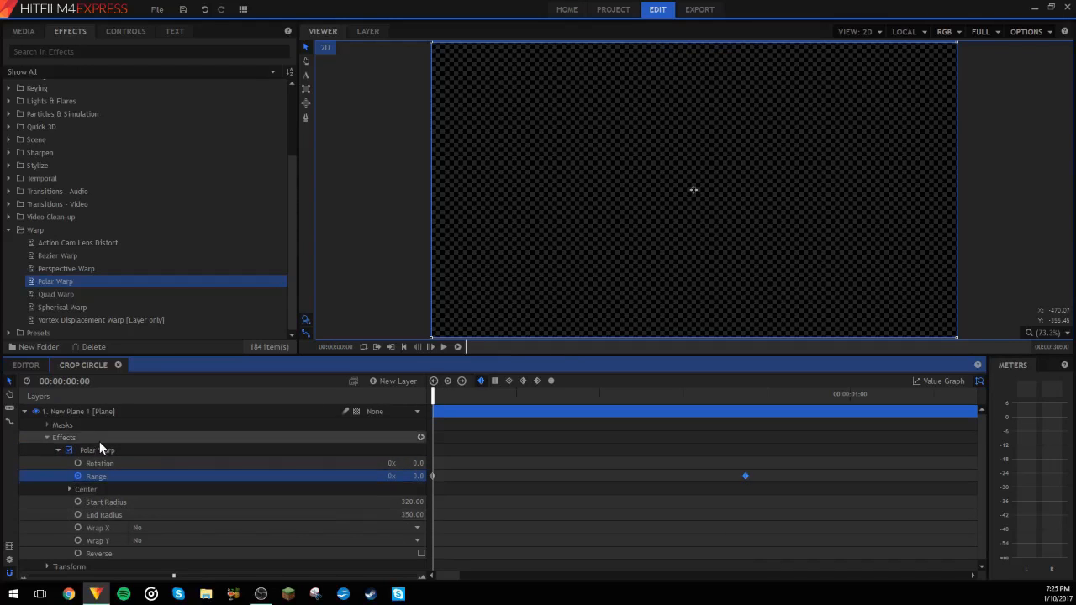
pyautogui.click(75, 463)
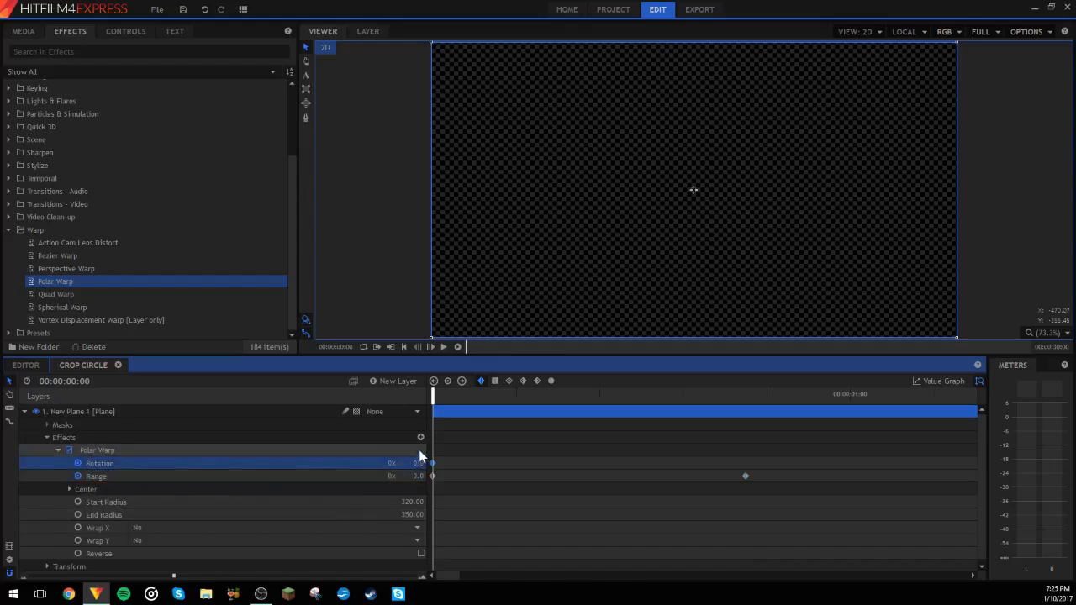
pyautogui.moveTo(425, 407); pyautogui.dragTo(744, 462)
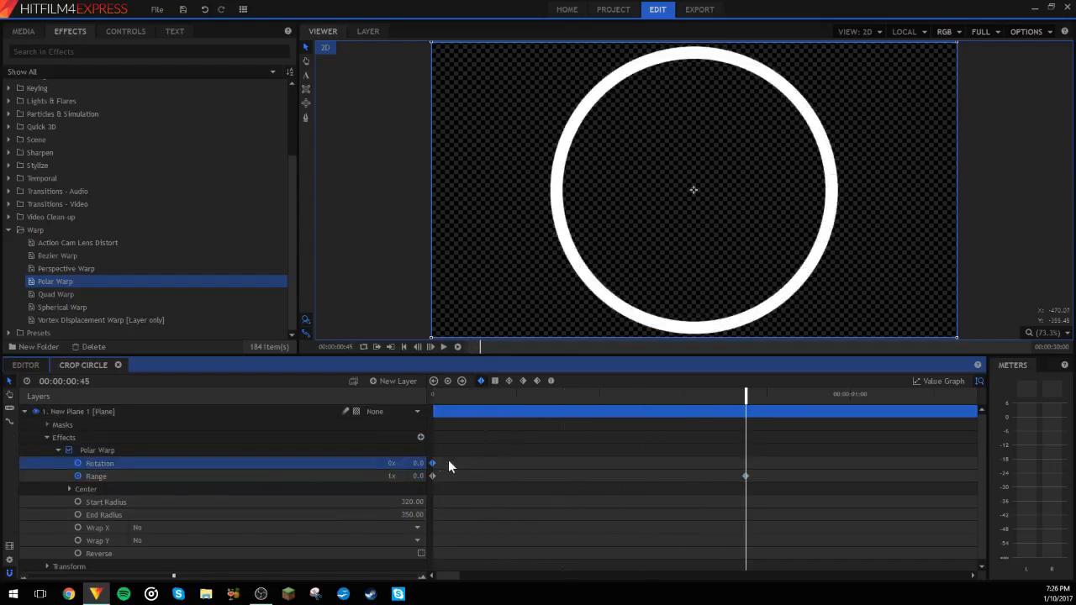
pyautogui.press('Tab')
pyautogui.press('BackSpace')
pyautogui.write('360')
pyautogui.press('Return')
pyautogui.moveTo(580, 396); pyautogui.dragTo(427, 410)
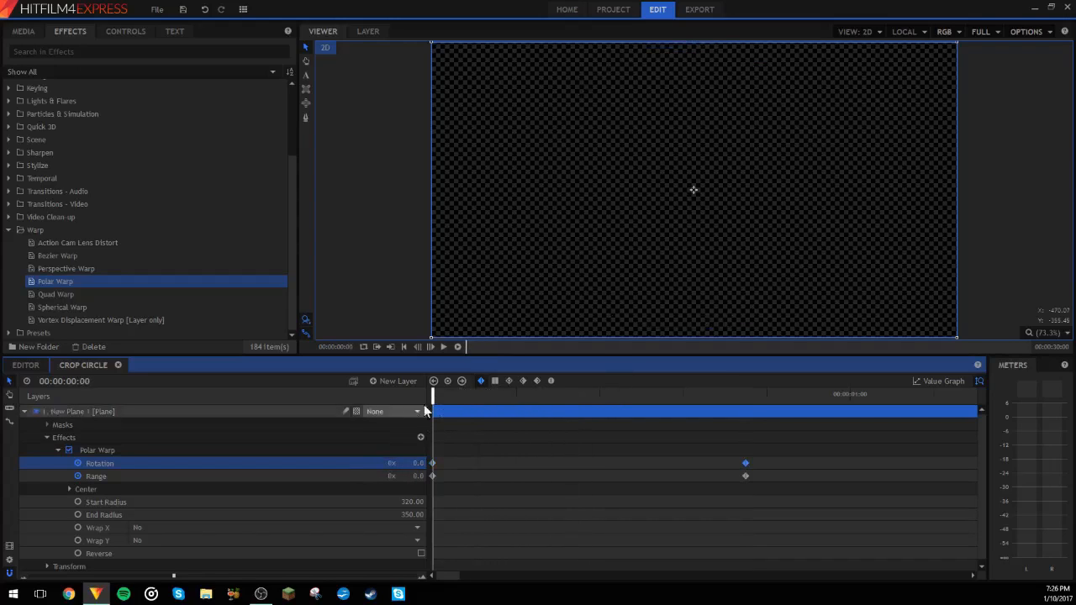
# - Move the ending Rotation and Range keyframes to shortly after 00:00:01:00 and play back the slower ring animation
pyautogui.click(445, 347)
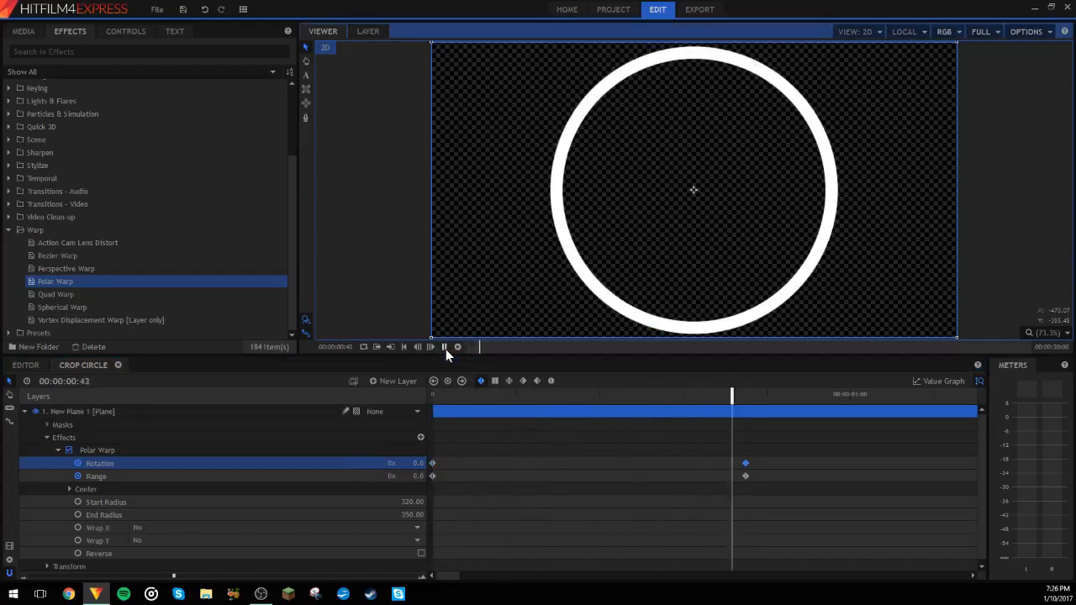
pyautogui.keyDown('shift'); pyautogui.click(746, 476); pyautogui.keyUp('shift')
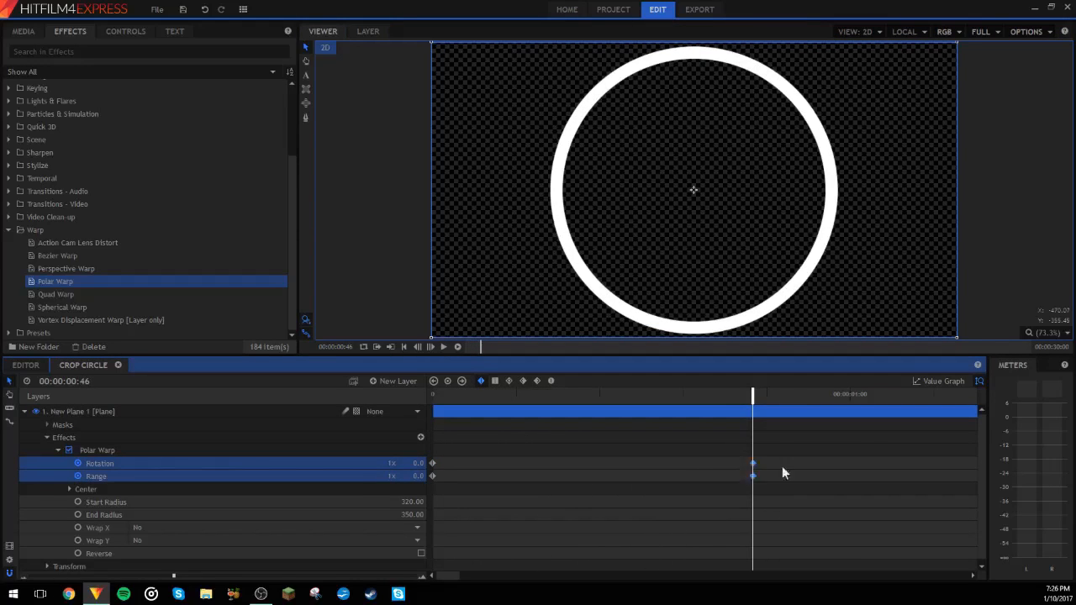
pyautogui.moveTo(753, 394); pyautogui.dragTo(433, 394)
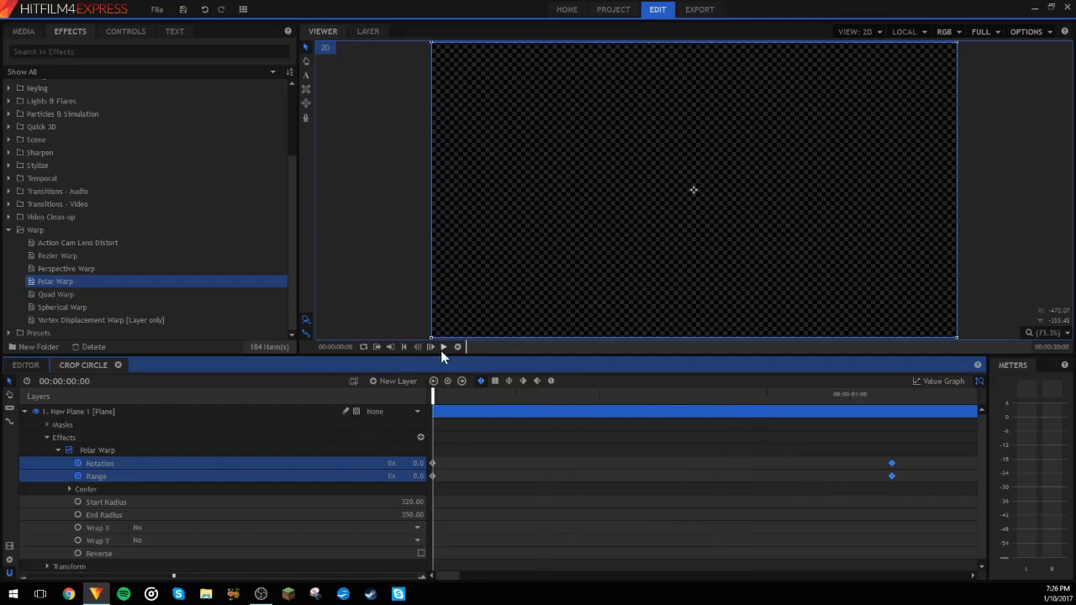
pyautogui.click(443, 348)
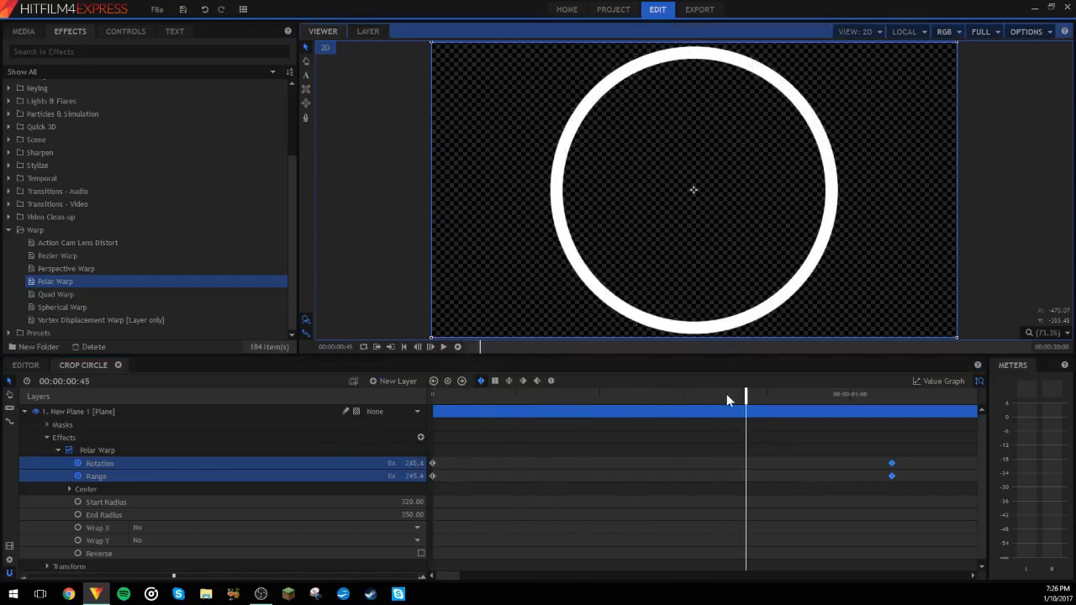
pyautogui.click(458, 417)
pyautogui.moveTo(470, 394); pyautogui.dragTo(427, 407)
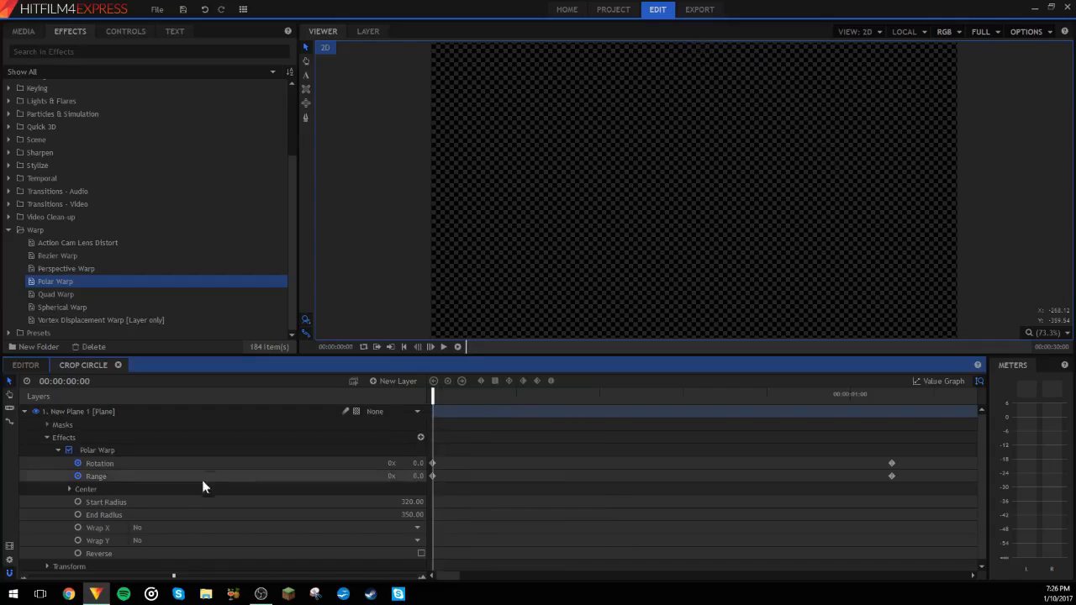
# - Remove the Range keyframes from the Polar Warp and set a constant Range of 10
pyautogui.click(78, 477)
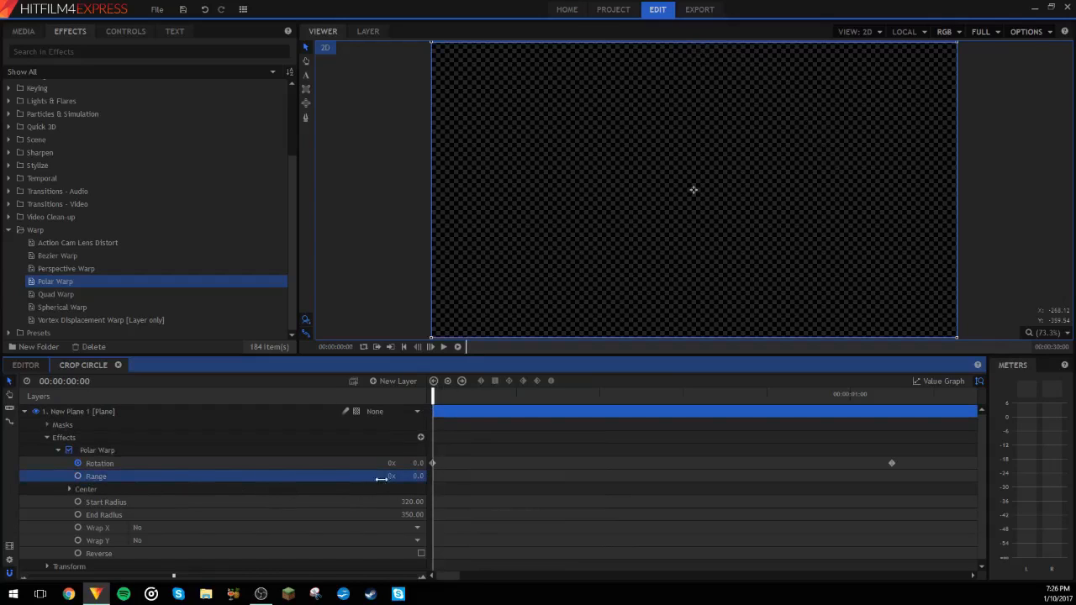
pyautogui.moveTo(417, 476); pyautogui.dragTo(424, 476)
pyautogui.click(418, 476)
pyautogui.write('10')
pyautogui.press('Return')
pyautogui.moveTo(436, 388); pyautogui.dragTo(406, 398)
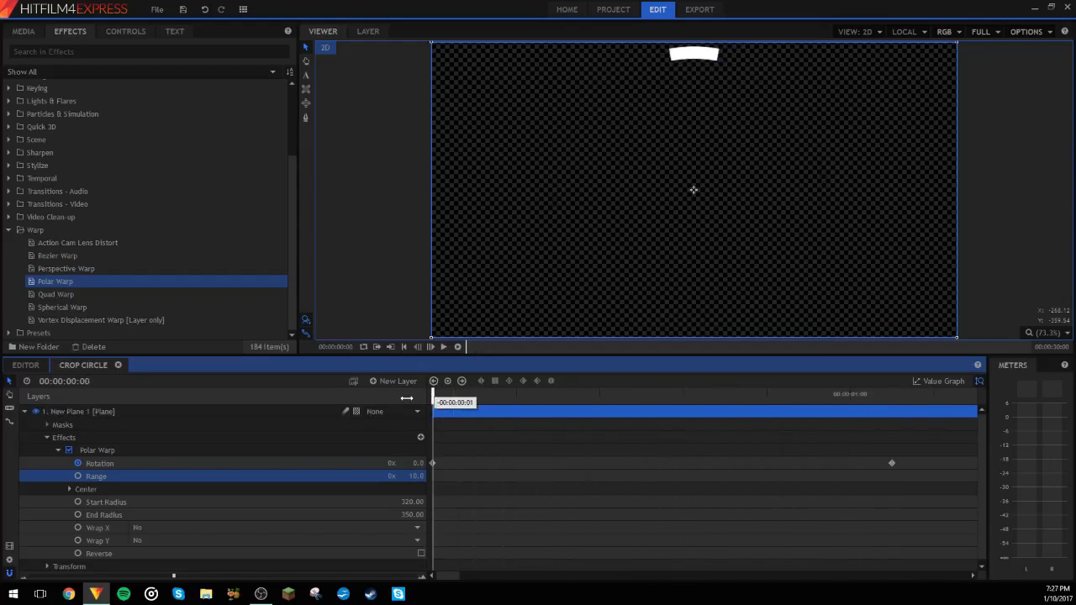
# - Turn on keyframing for Range at 00:00:00:00 with a value of 0
pyautogui.click(78, 476)
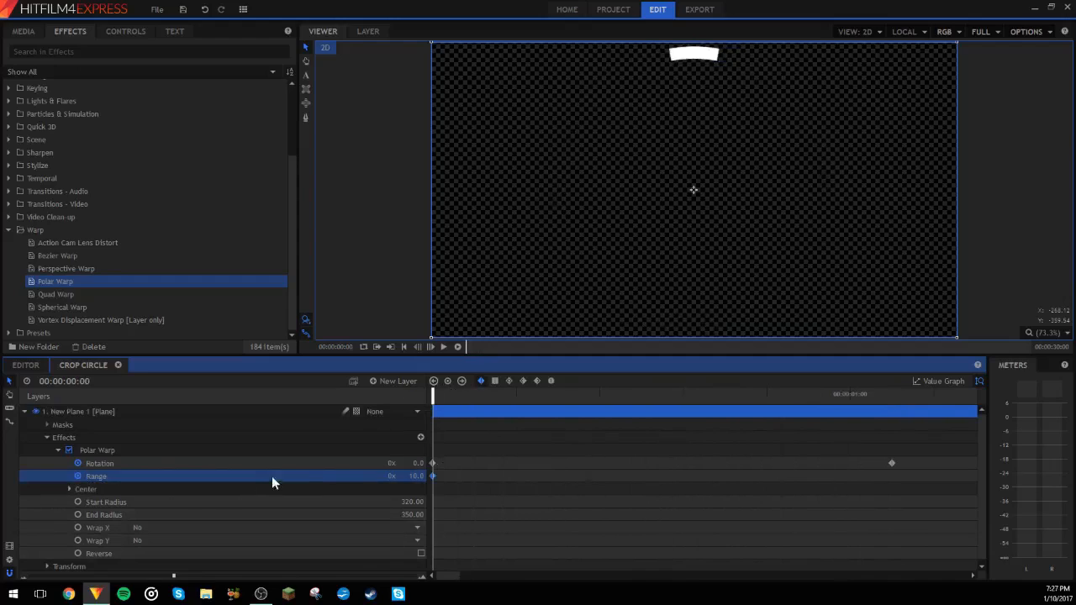
pyautogui.click(420, 476)
pyautogui.press('BackSpace')
pyautogui.write('0')
pyautogui.press('Return')
# - Shift both Rotation keyframes three frames later, keeping their spacing, so the rotation ends at 00:00:01:09
pyautogui.moveTo(922, 459); pyautogui.dragTo(495, 464)
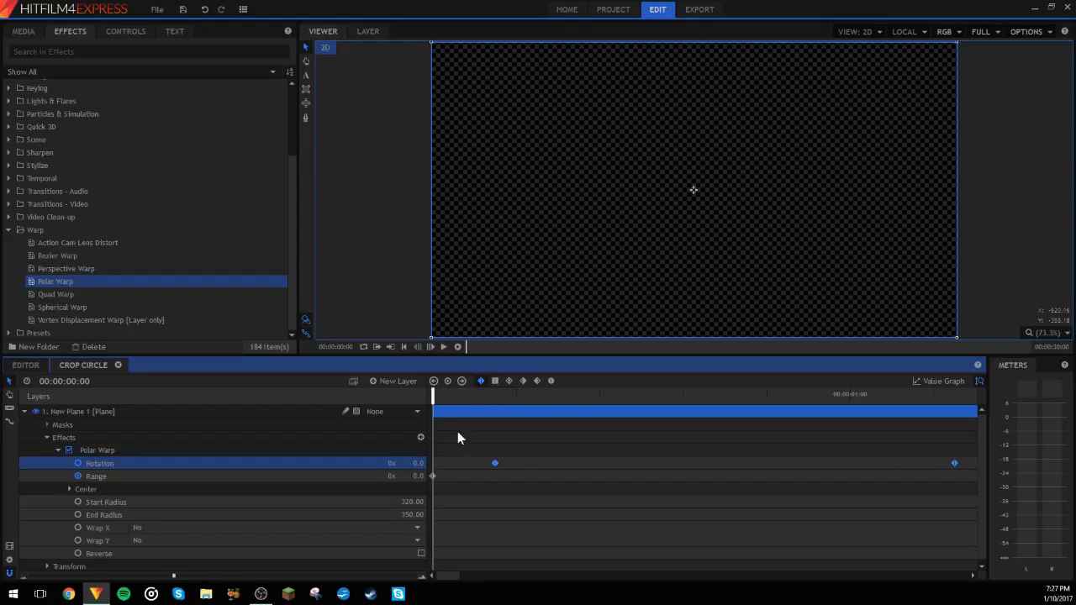
pyautogui.moveTo(500, 462); pyautogui.dragTo(960, 464)
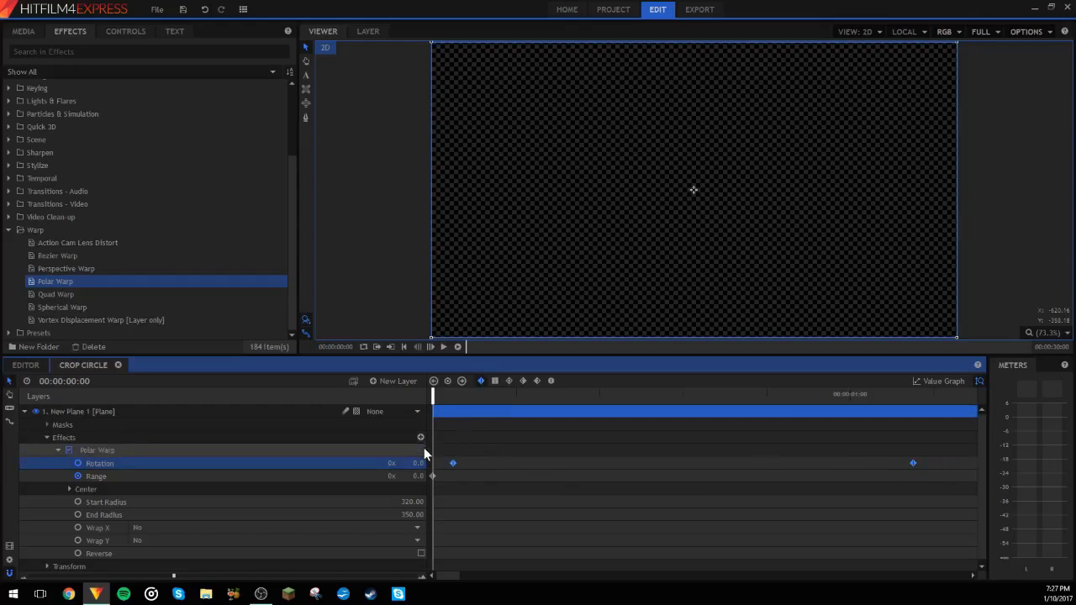
# - Add a Range keyframe of 10 at 00:00:00:06
pyautogui.moveTo(434, 402); pyautogui.dragTo(473, 402)
pyautogui.click(418, 476)
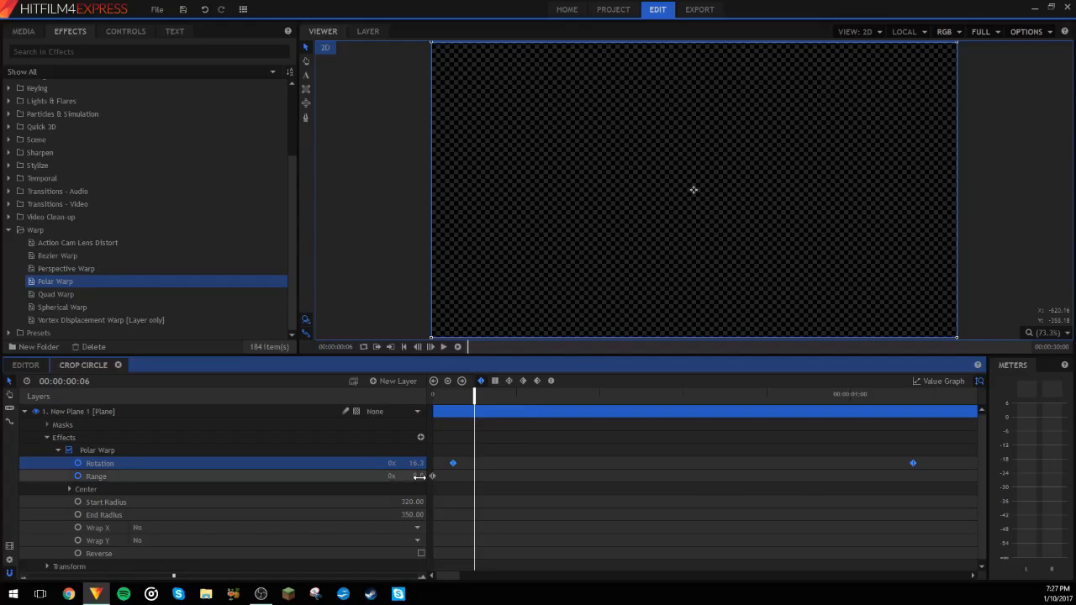
pyautogui.write('160')
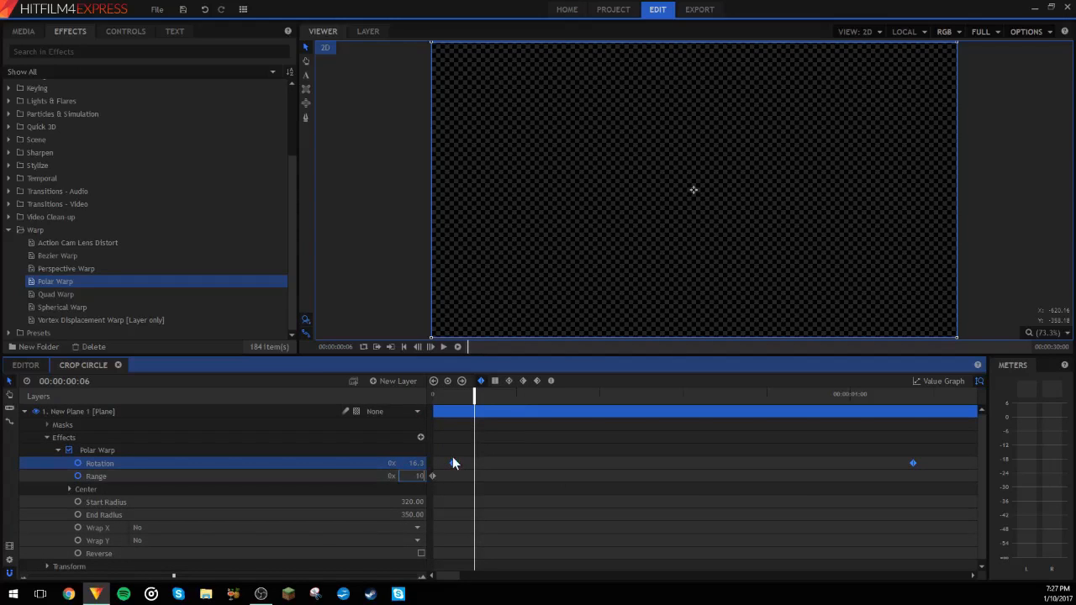
pyautogui.press('Return')
# - Play back the animation from the start and examine how the short arc grows and travels around the circle
pyautogui.moveTo(474, 393); pyautogui.dragTo(452, 410)
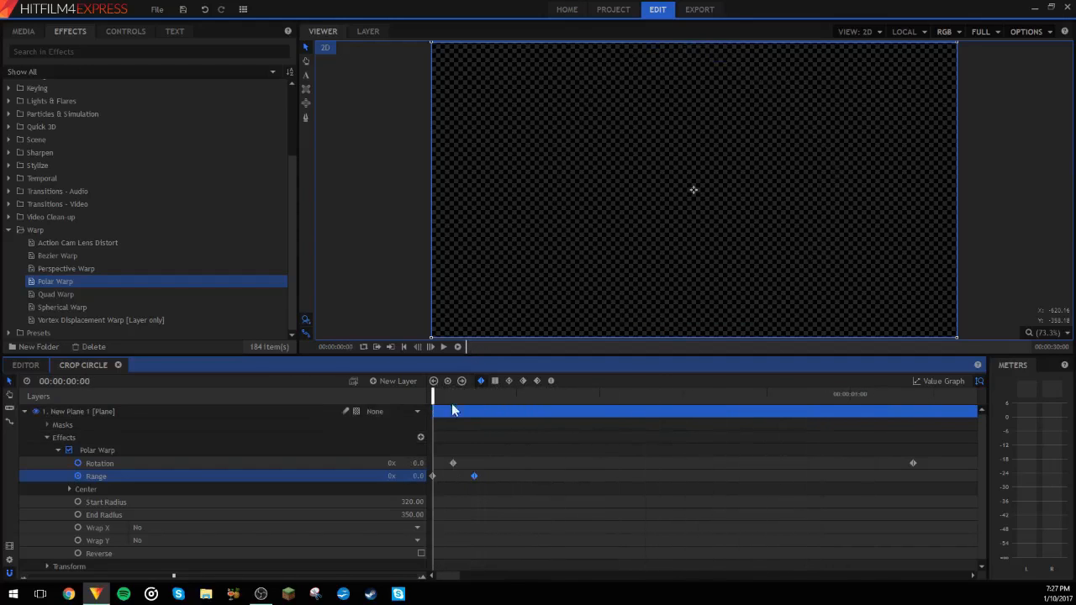
pyautogui.click(444, 347)
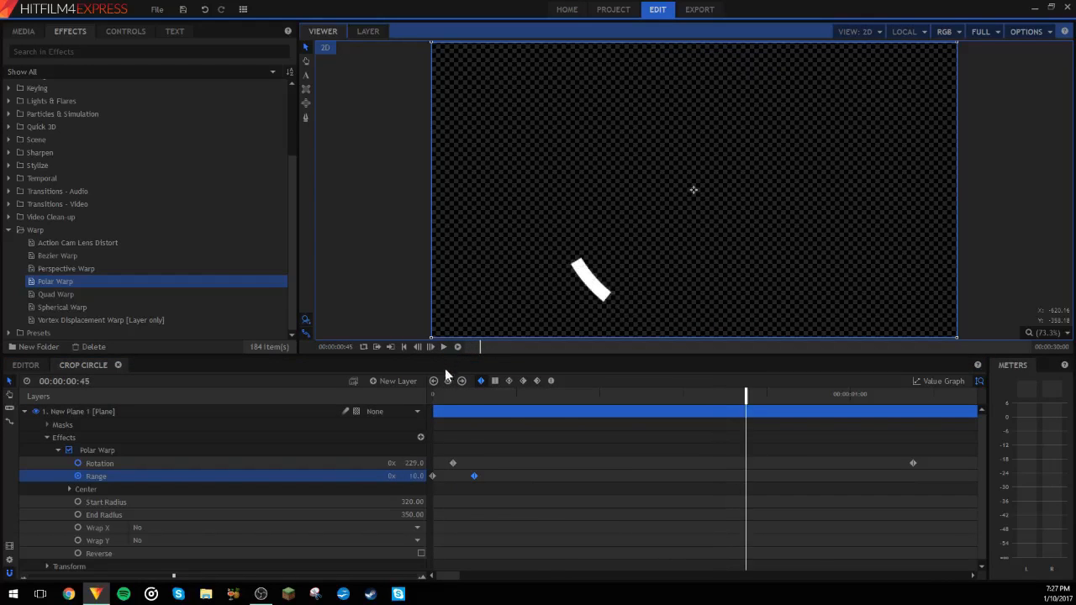
pyautogui.press('space')
pyautogui.click(433, 346)
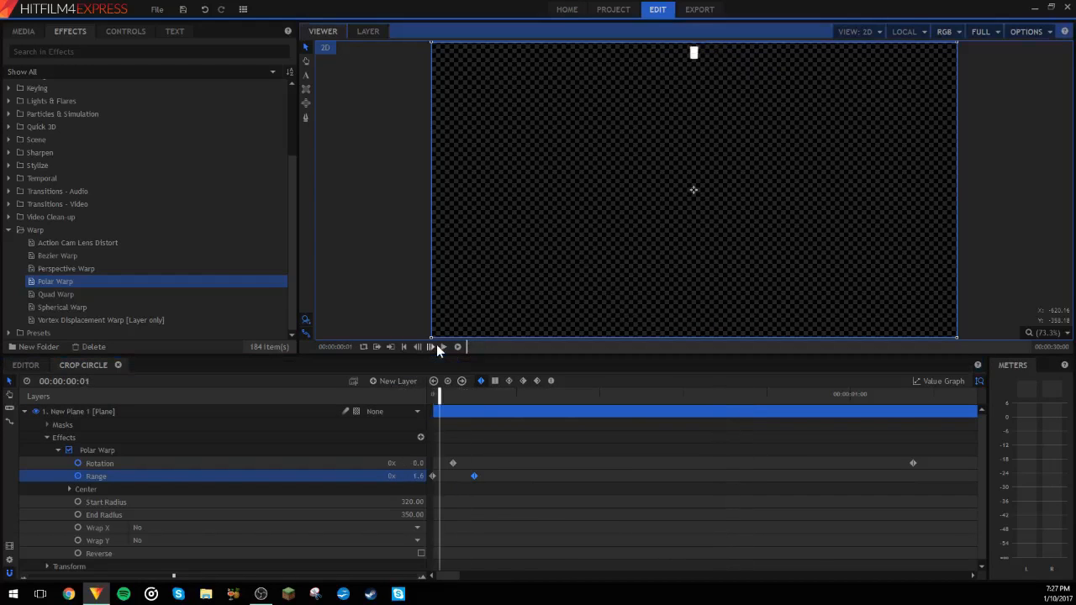
pyautogui.click(407, 346)
pyautogui.click(439, 348)
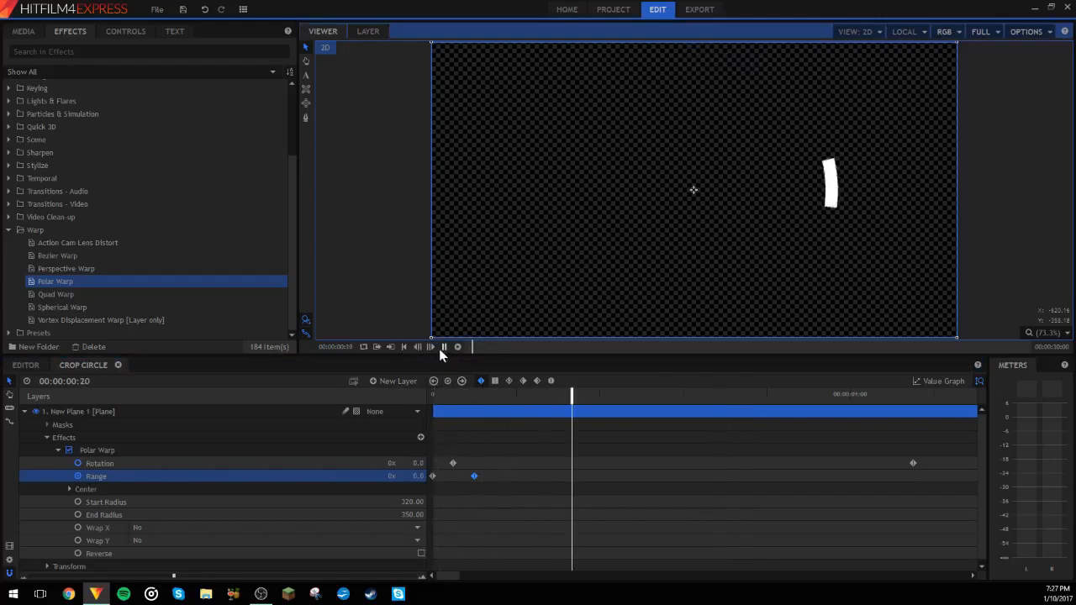
# - Add a Range keyframe of 20 at 00:00:00:31 to lengthen the arc midway through the rotation
pyautogui.moveTo(433, 401); pyautogui.dragTo(469, 404)
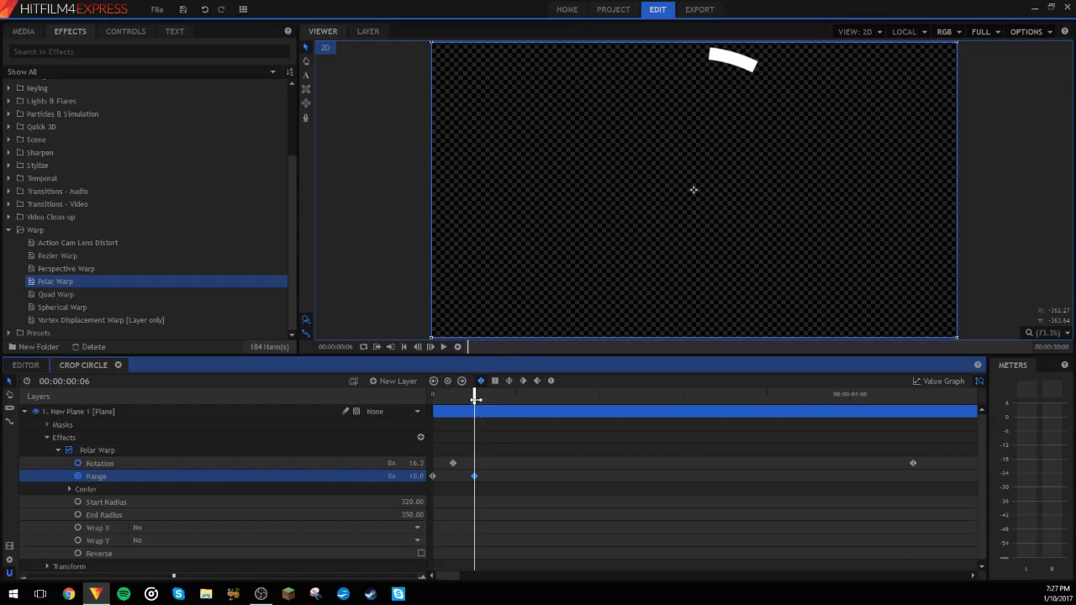
pyautogui.moveTo(477, 393); pyautogui.dragTo(649, 394)
pyautogui.click(416, 476)
pyautogui.press('BackSpace')
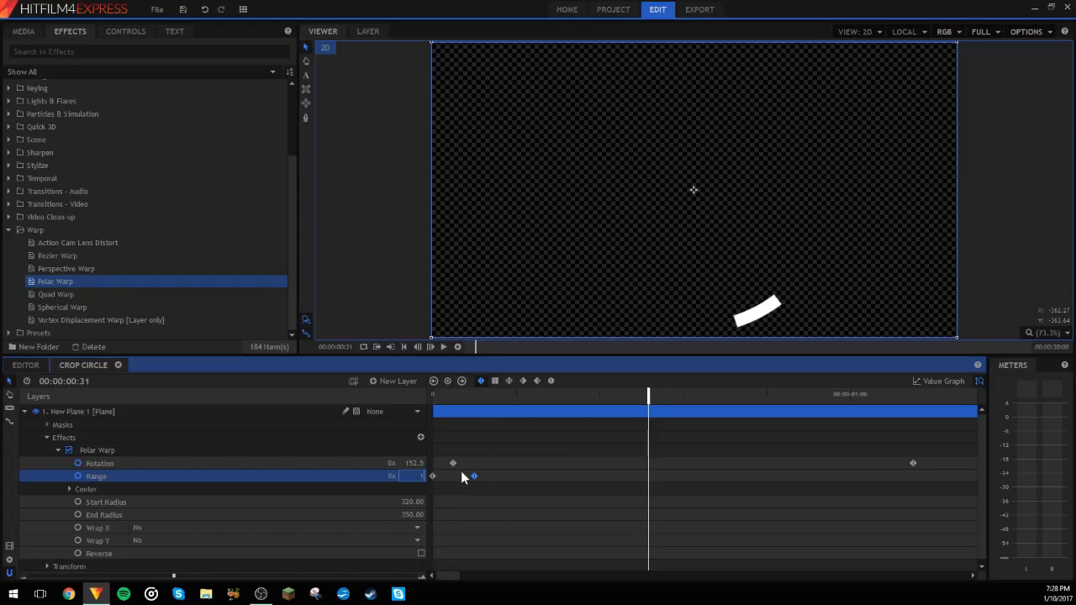
pyautogui.press('Return')
pyautogui.moveTo(482, 400); pyautogui.dragTo(649, 456)
pyautogui.click(425, 476)
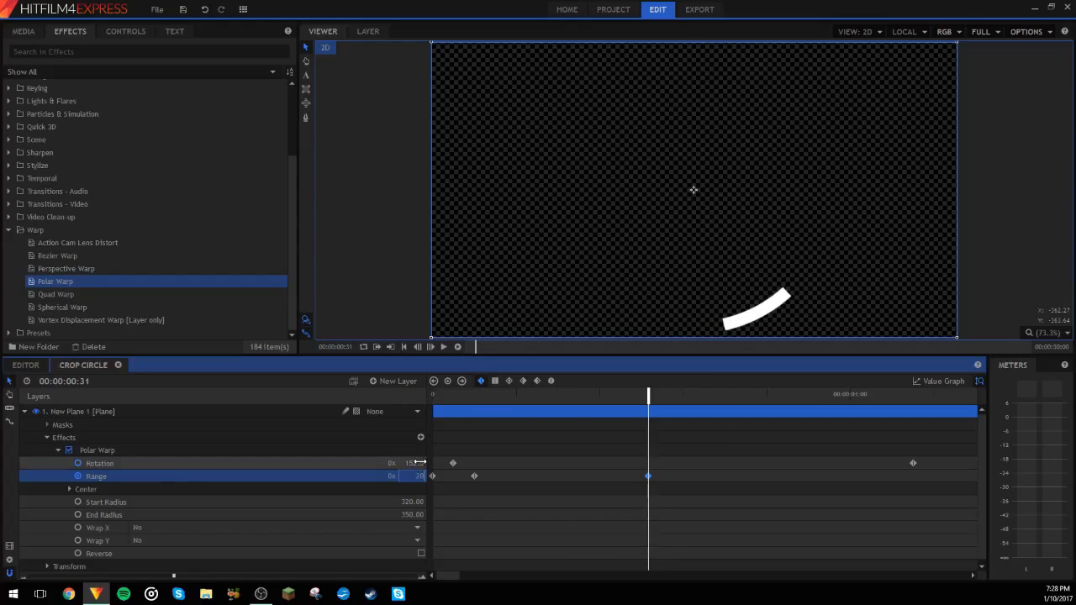
pyautogui.write('20')
pyautogui.press('Return')
# - Add a Range keyframe of 10 at 00:00:00:52 to shorten the arc again
pyautogui.moveTo(450, 393); pyautogui.dragTo(796, 414)
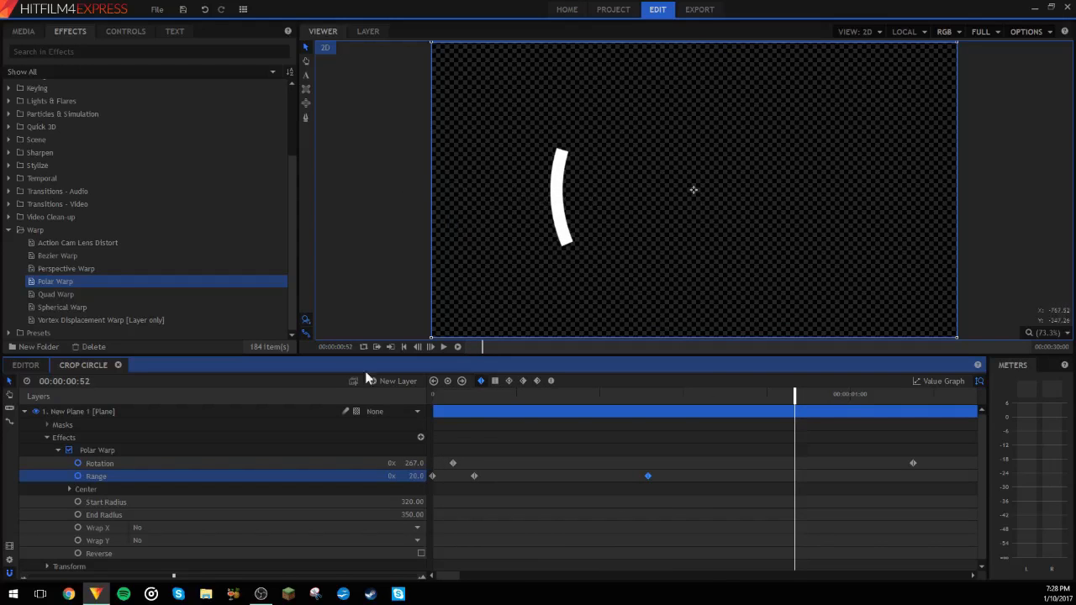
pyautogui.click(415, 476)
pyautogui.press('Return')
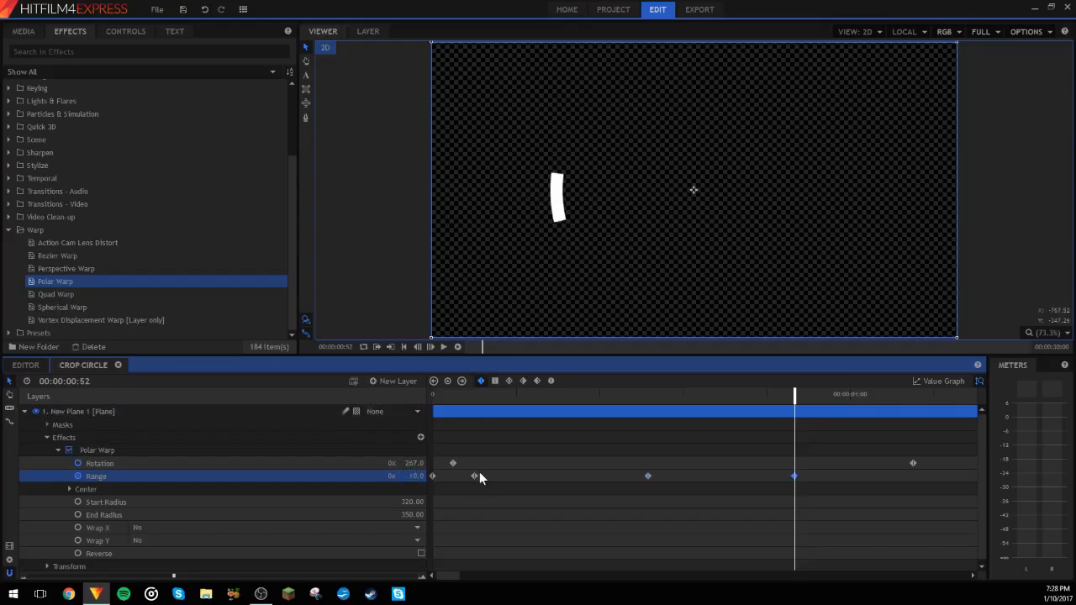
# - Add another Range keyframe of 10 at 00:00:01:01
pyautogui.moveTo(441, 398); pyautogui.dragTo(859, 396)
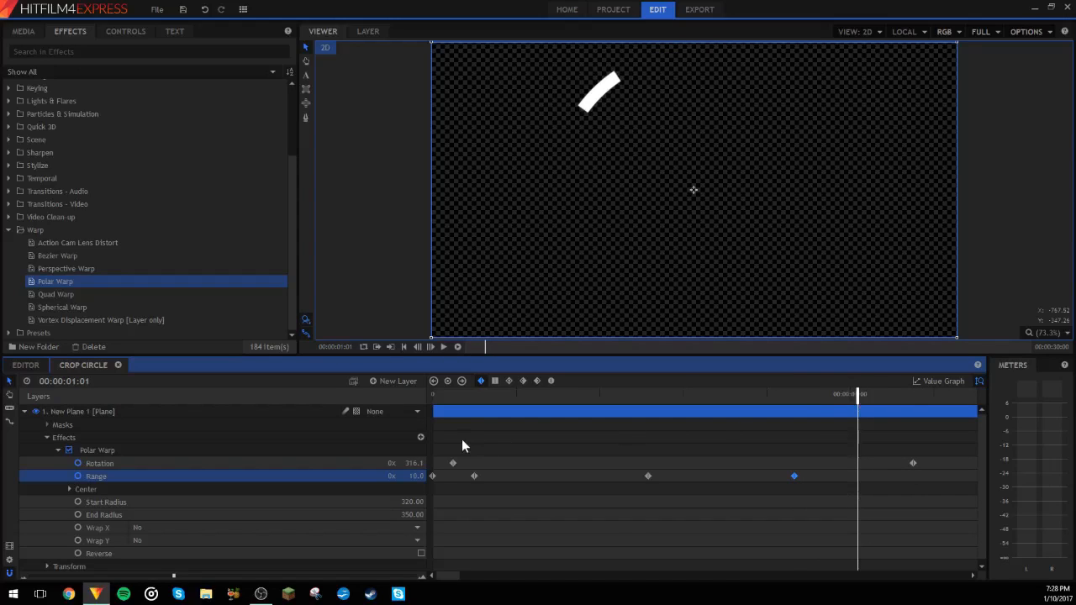
pyautogui.click(418, 477)
pyautogui.write('10.0')
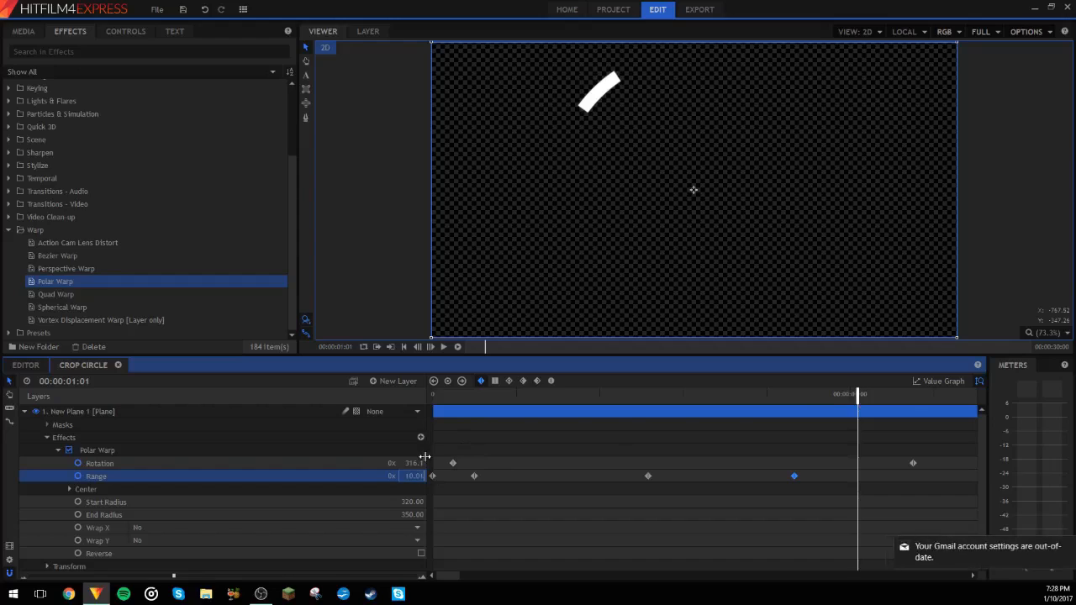
pyautogui.press('Return')
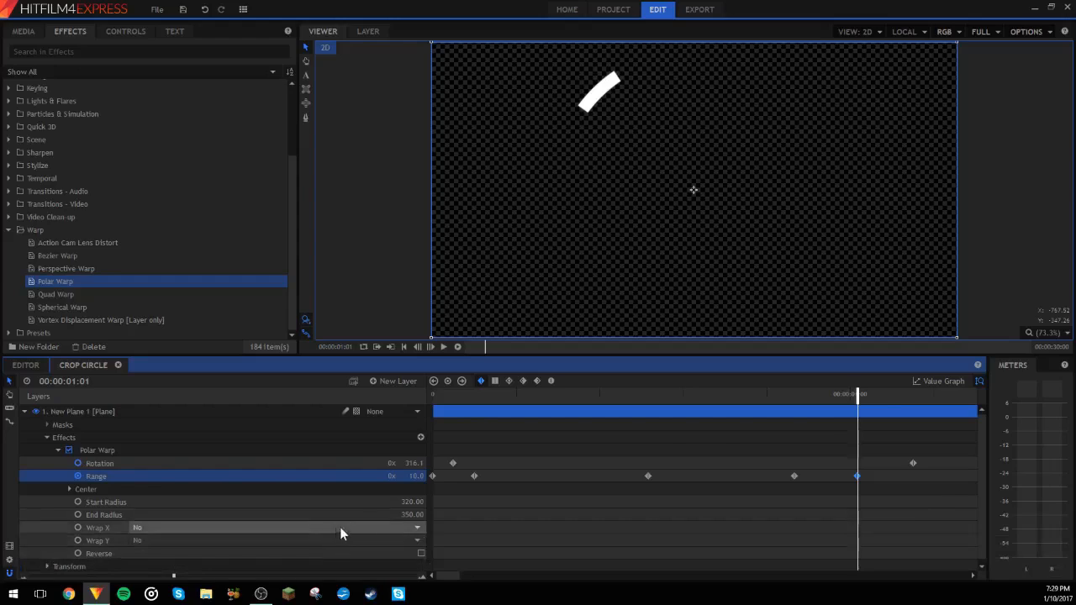
pyautogui.moveTo(856, 393)
pyautogui.mouseDown()
pyautogui.moveTo(795, 412)
pyautogui.moveTo(858, 411)
pyautogui.mouseUp()
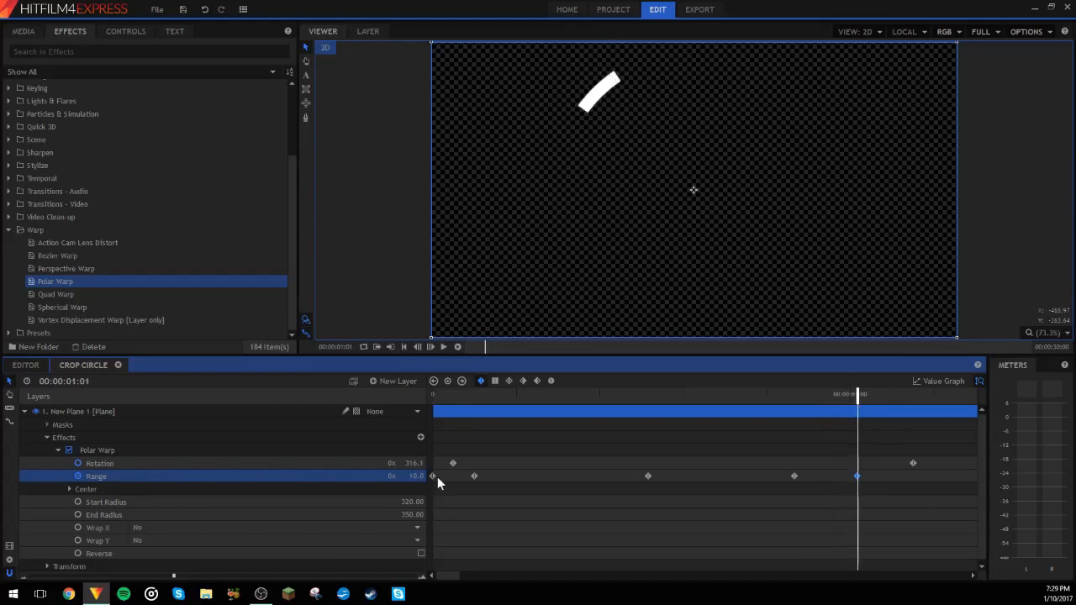
# - Move the last Range keyframe earlier, just after the one at 00:00:00:52, and add a Range keyframe of 0 at 00:00:01:08
pyautogui.moveTo(851, 393); pyautogui.dragTo(906, 407)
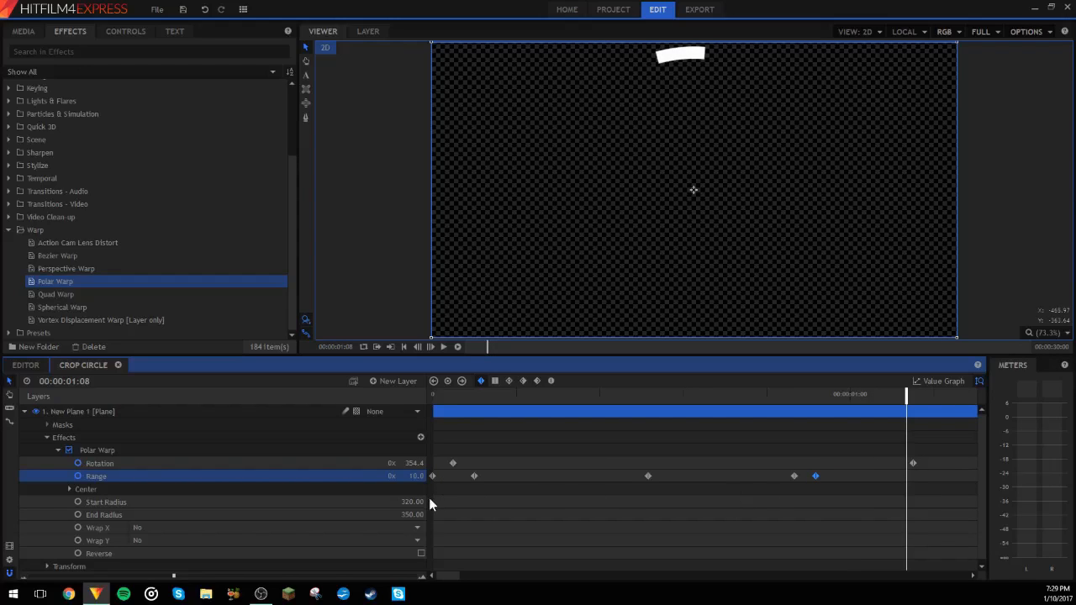
pyautogui.click(415, 476)
pyautogui.write('0')
pyautogui.press('Return')
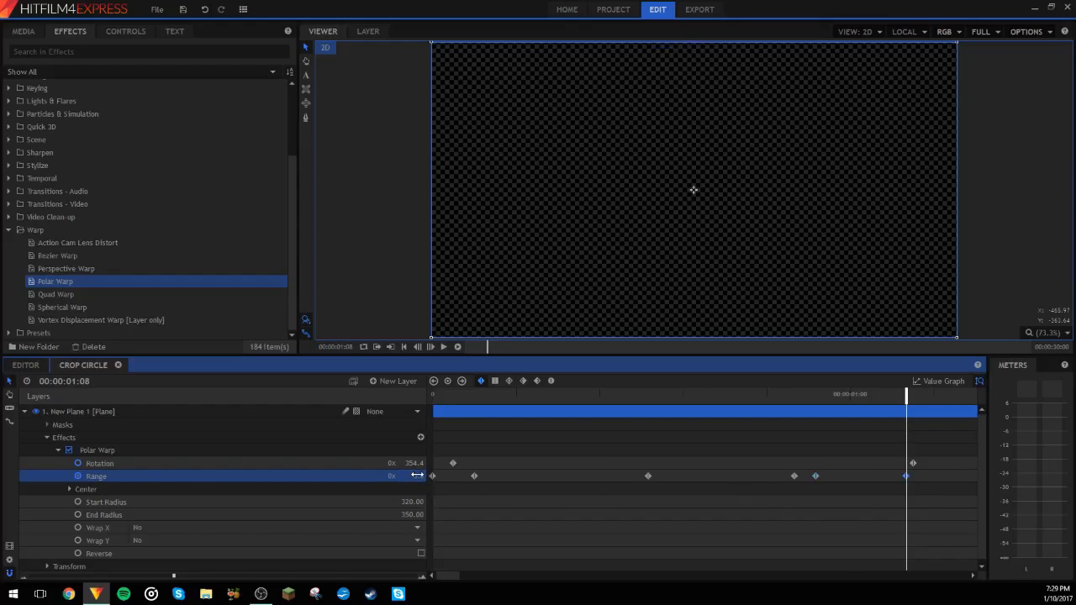
# - Play back the animation from the start to check how the arc appears, travels and shrinks away
pyautogui.moveTo(489, 392); pyautogui.dragTo(471, 391)
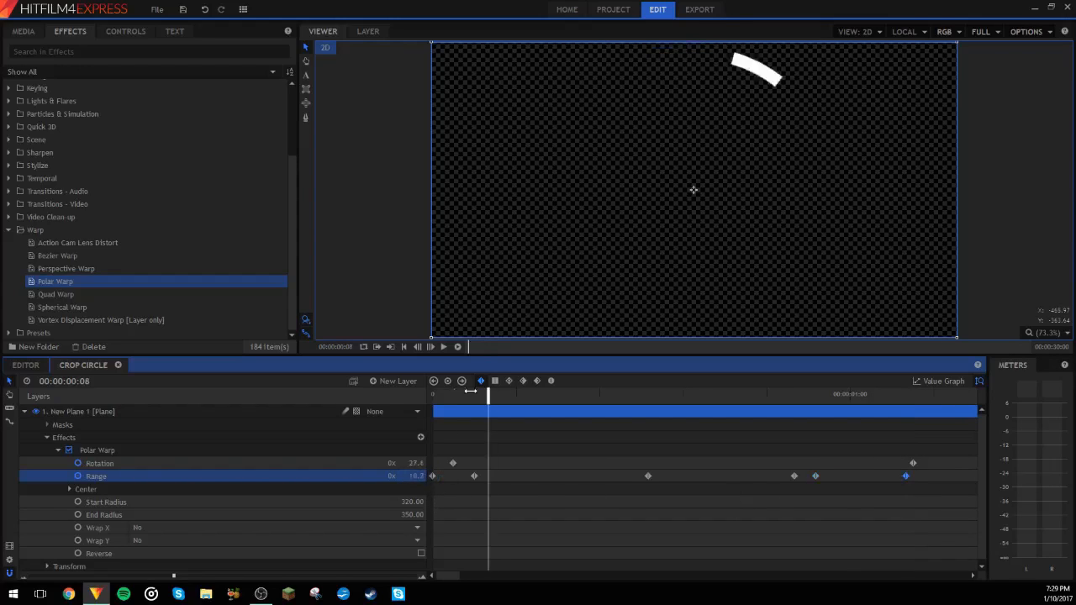
pyautogui.click(443, 346)
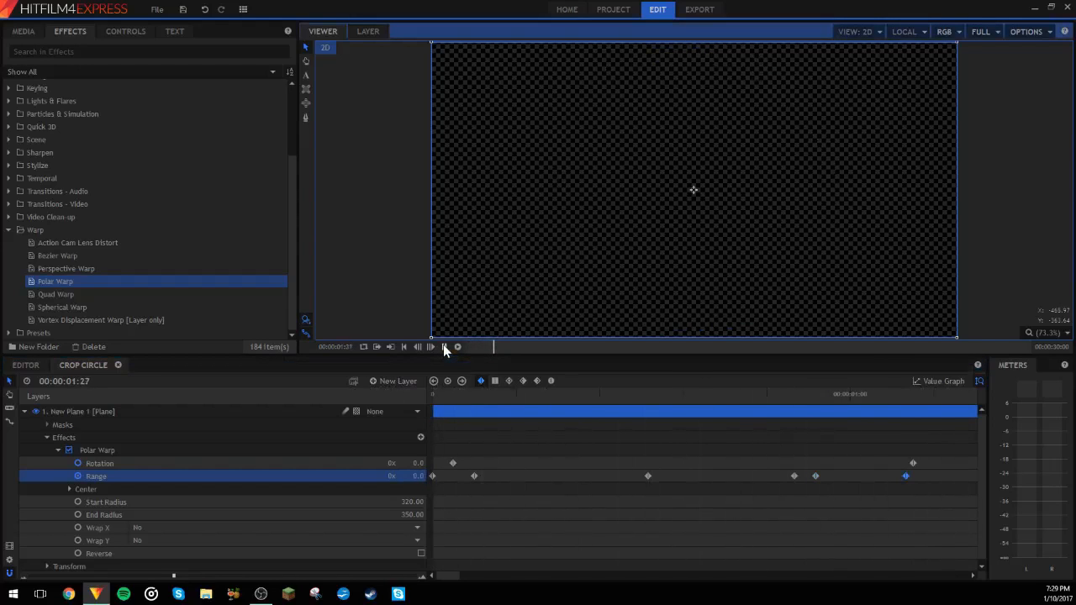
pyautogui.moveTo(444, 391); pyautogui.dragTo(444, 448)
# - Set both Rotation keyframes to Manual Bezier and, in the value graph, pull the ending keyframe's handle downward and slightly later
pyautogui.click(551, 381)
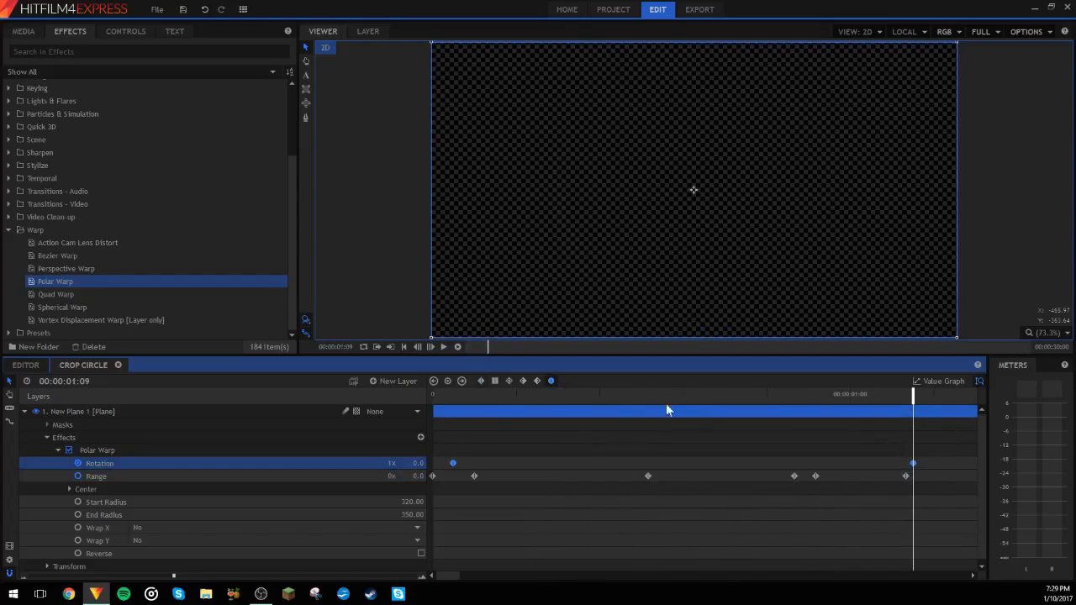
pyautogui.click(941, 381)
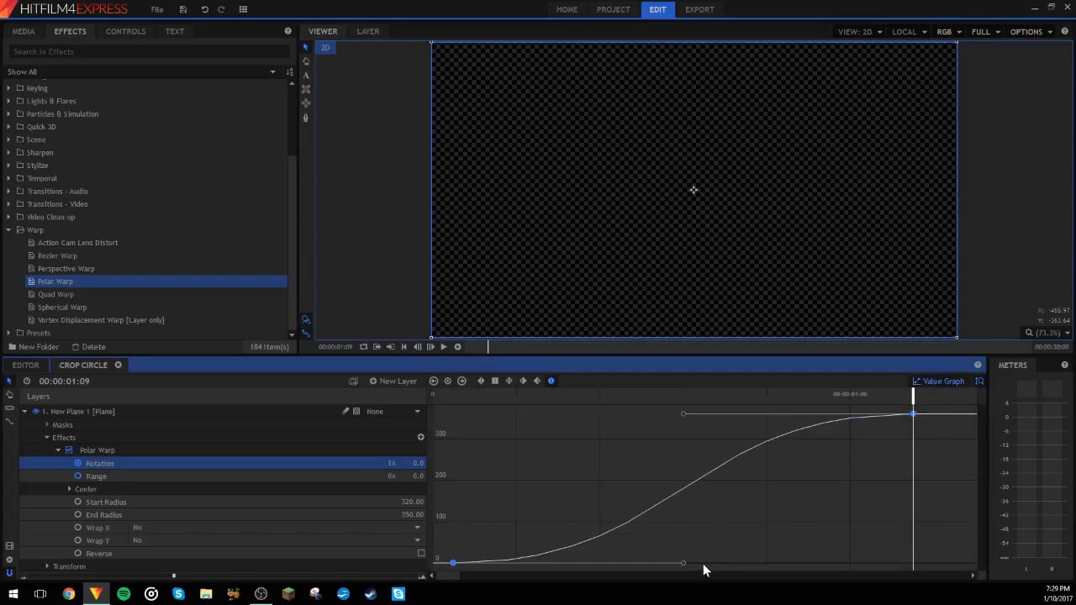
pyautogui.moveTo(471, 412); pyautogui.dragTo(739, 446)
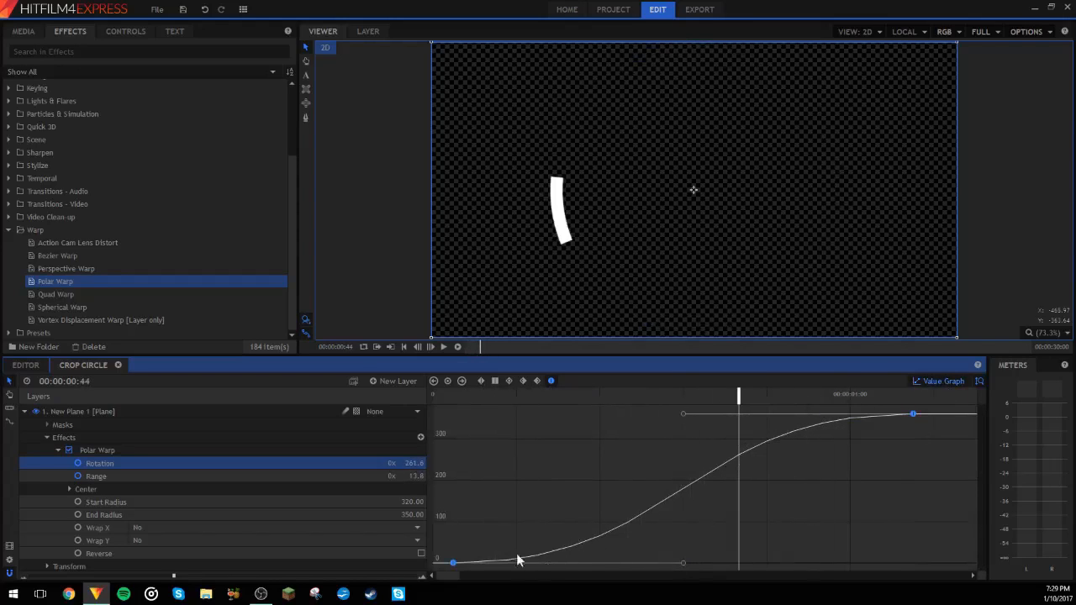
pyautogui.moveTo(683, 415); pyautogui.dragTo(710, 481)
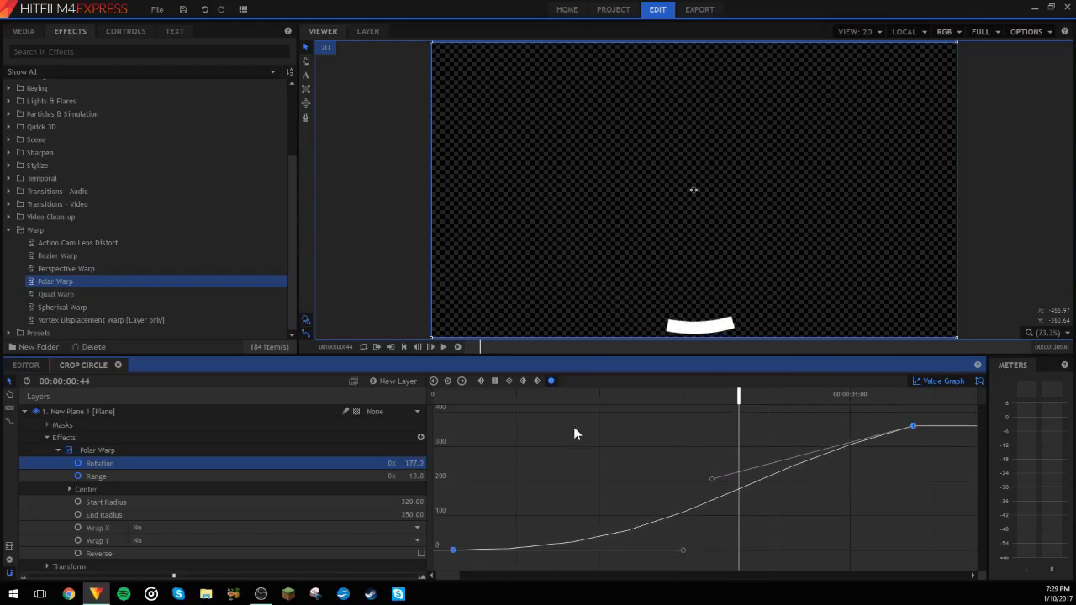
# - Play back the animation from the start to review the arc's adjusted rotation easing
pyautogui.moveTo(466, 395); pyautogui.dragTo(477, 465)
pyautogui.moveTo(486, 406); pyautogui.dragTo(432, 400)
pyautogui.click(444, 346)
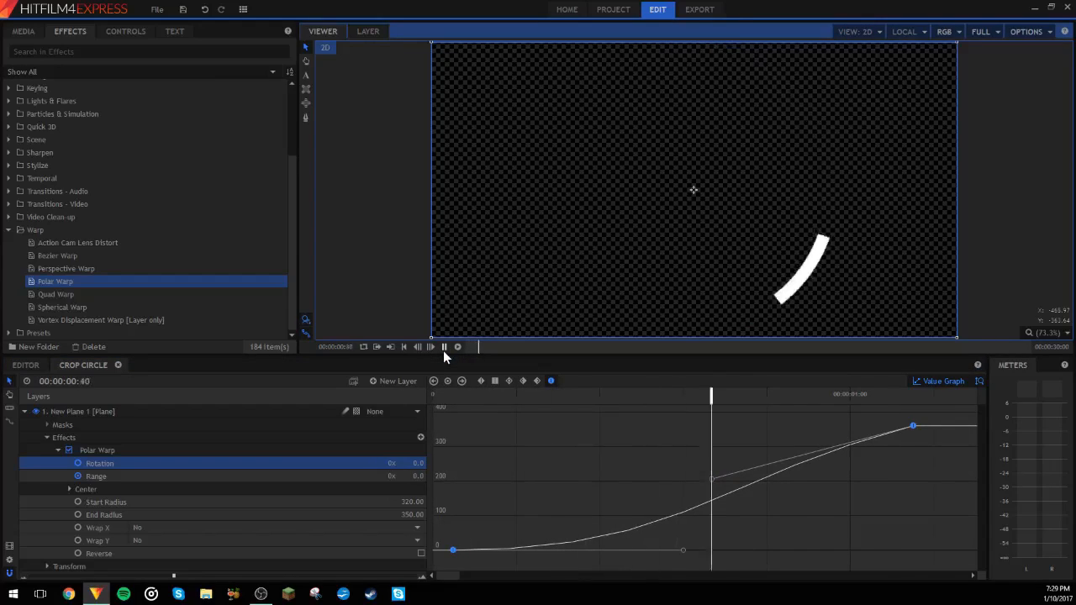
pyautogui.click(444, 347)
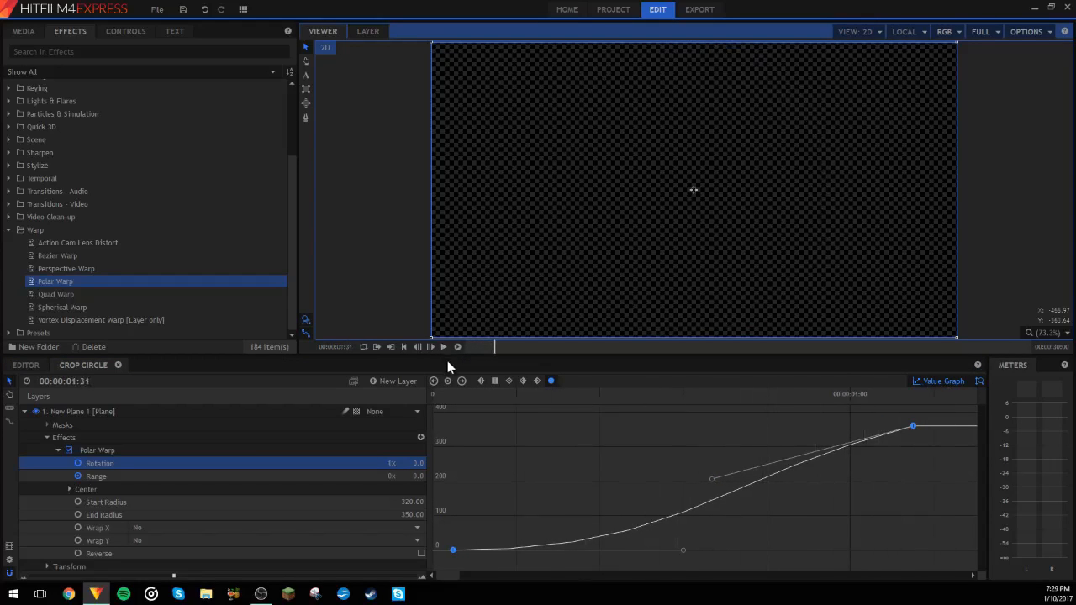
# - Select all of the Polar Warp Range keyframes and set them to Manual Bezier
pyautogui.click(480, 392)
pyautogui.click(928, 386)
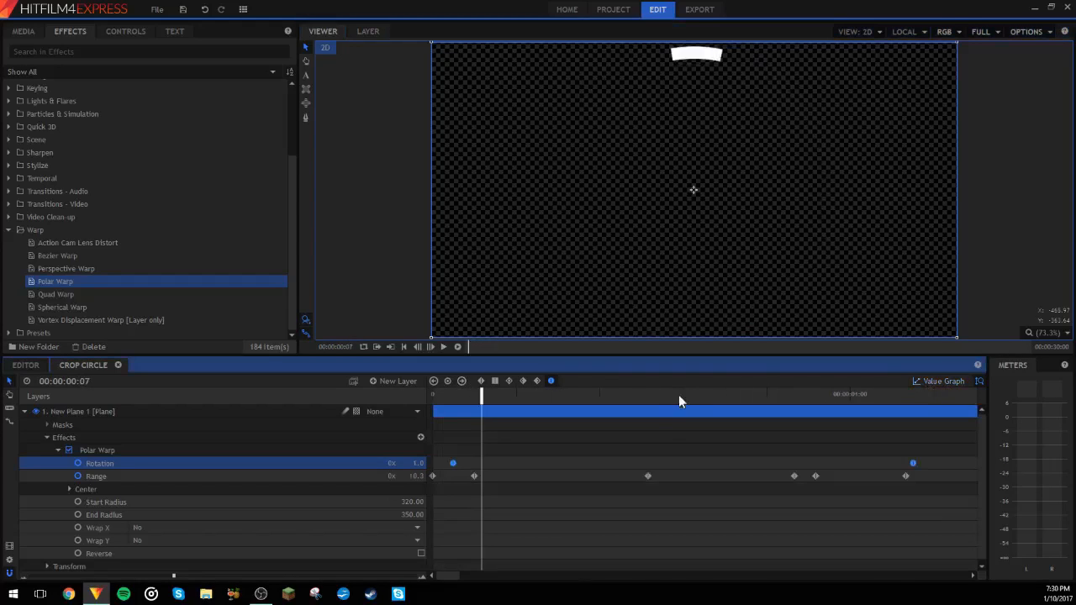
pyautogui.click(573, 457)
pyautogui.moveTo(928, 472); pyautogui.dragTo(432, 478)
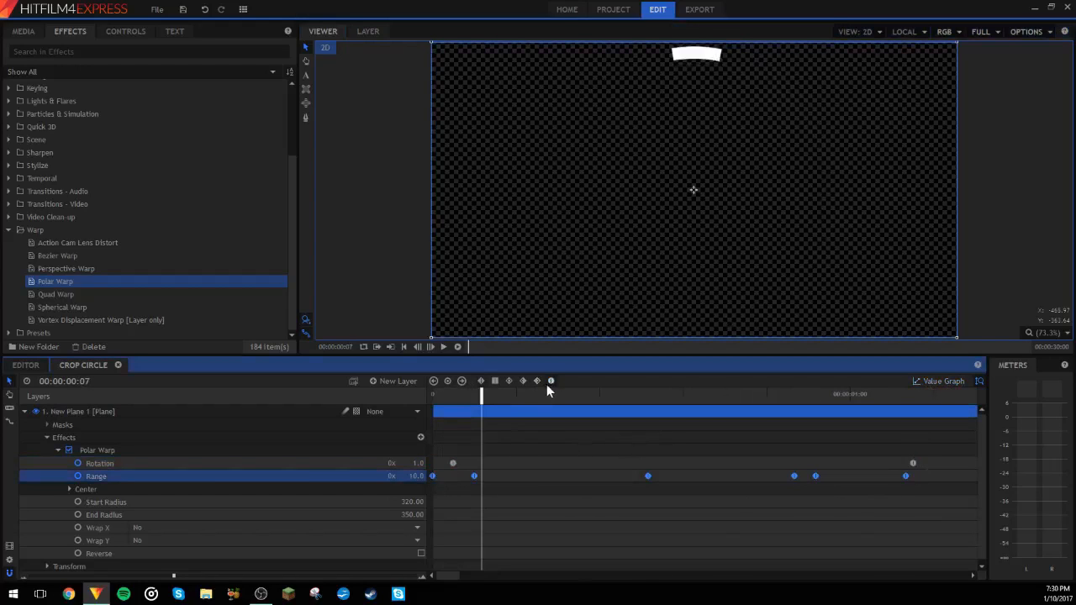
# - Play back the animation from the start to review the arc's smoothed growing and shrinking
pyautogui.moveTo(481, 390); pyautogui.dragTo(433, 395)
pyautogui.click(478, 426)
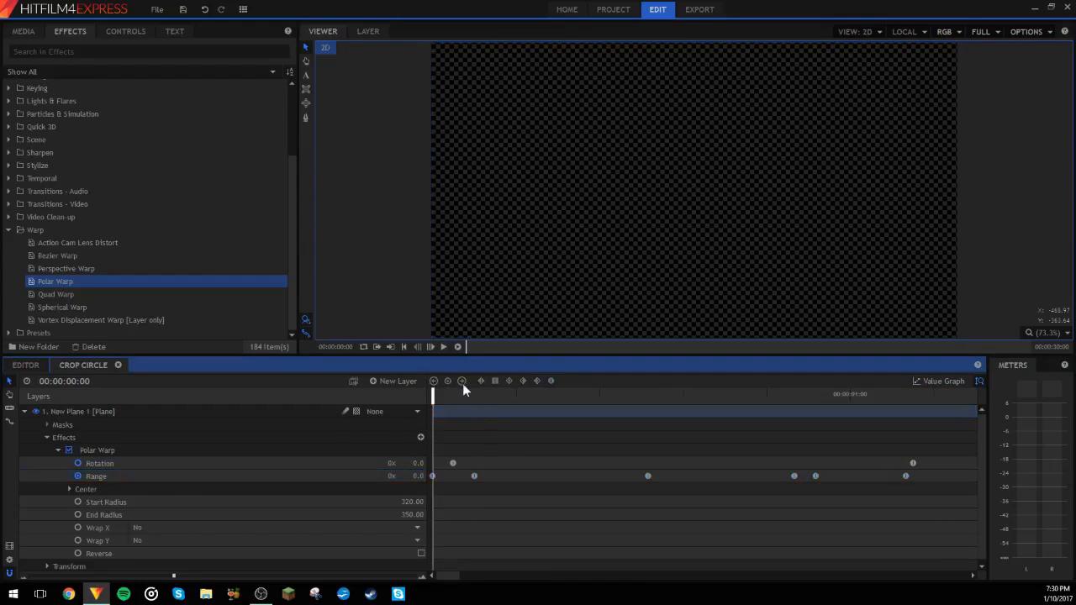
pyautogui.click(444, 347)
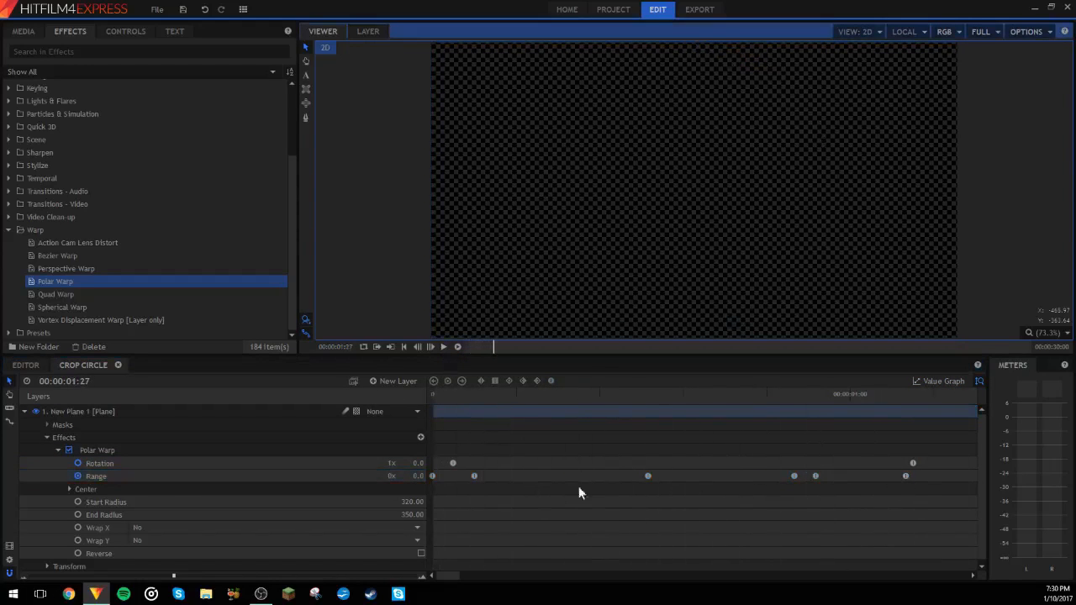
# - In the Range value graph, pull the first keyframe's handle upward and earlier so the range rises quickly from the start
pyautogui.moveTo(923, 473); pyautogui.dragTo(431, 493)
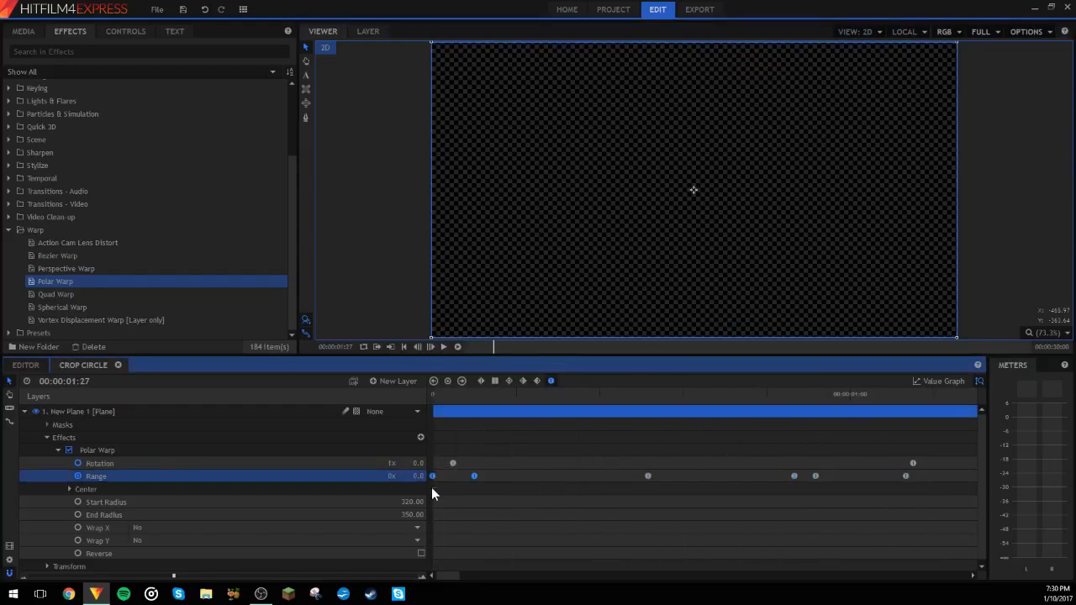
pyautogui.click(947, 381)
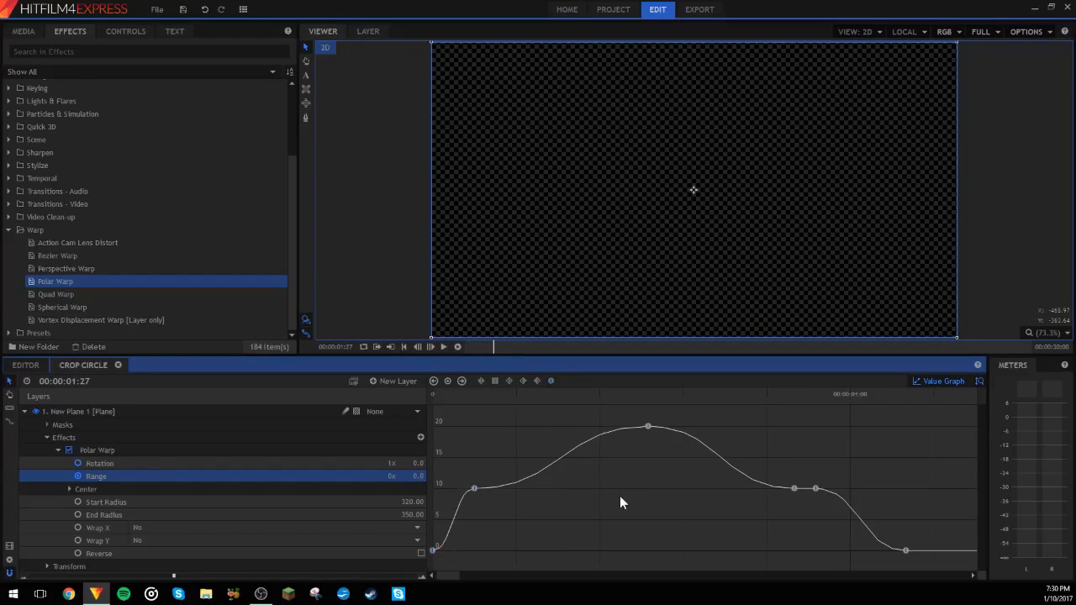
pyautogui.moveTo(202, 578); pyautogui.dragTo(166, 567)
pyautogui.moveTo(460, 576); pyautogui.dragTo(426, 575)
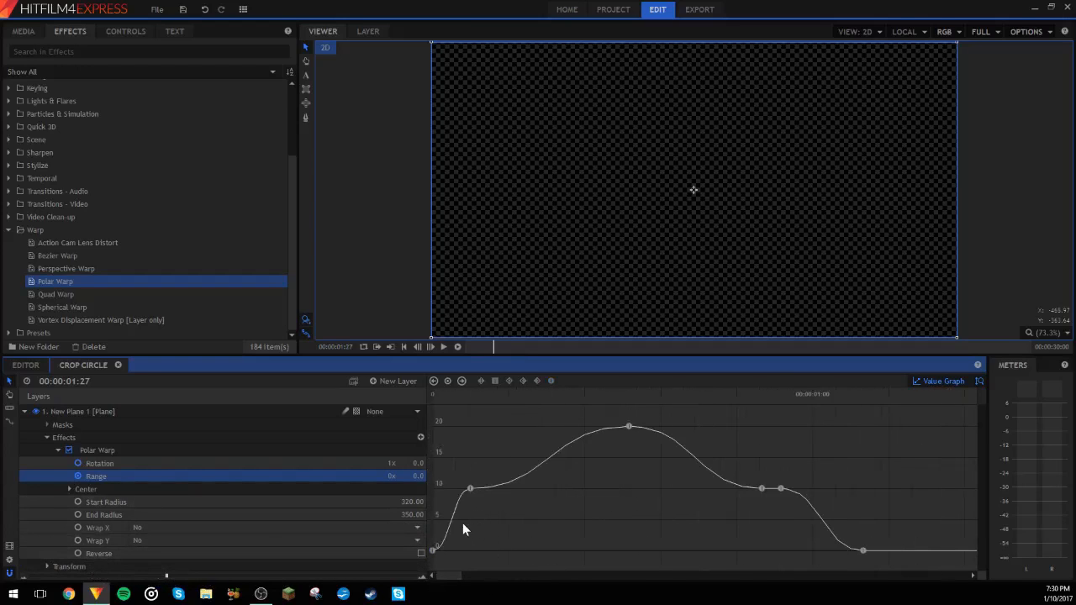
pyautogui.click(465, 396)
pyautogui.moveTo(183, 577); pyautogui.dragTo(378, 588)
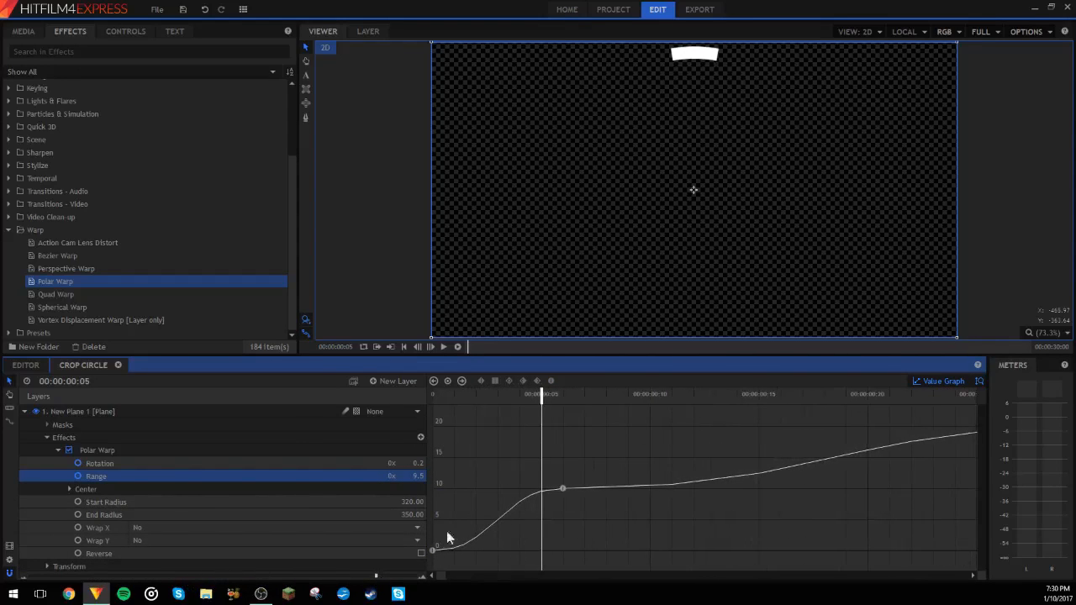
pyautogui.moveTo(530, 428); pyautogui.dragTo(435, 439)
pyautogui.click(433, 550)
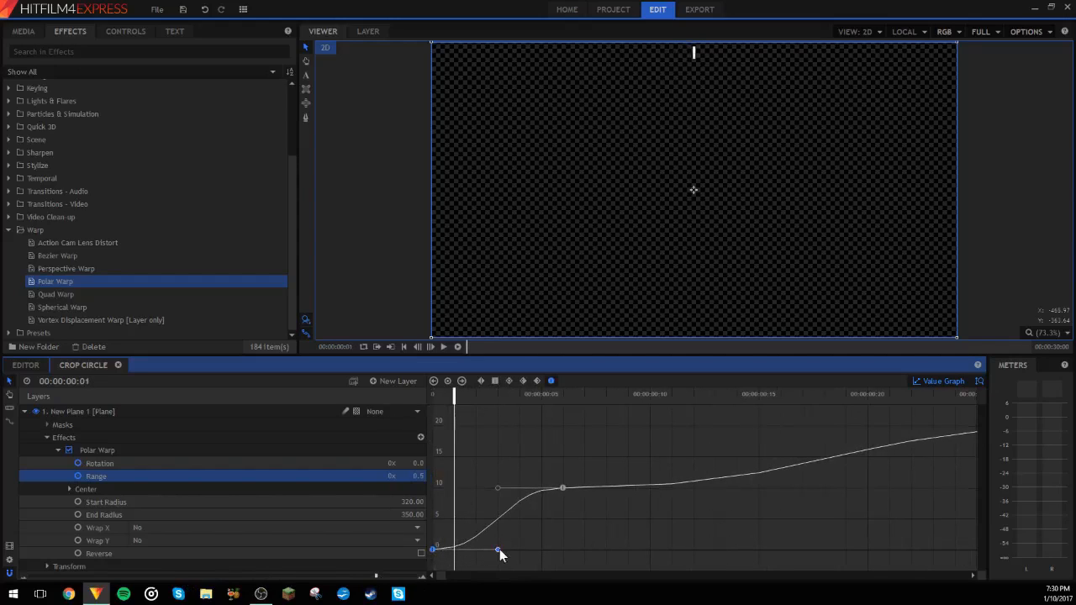
pyautogui.moveTo(500, 550); pyautogui.dragTo(447, 545)
# - Play back the animation from the start and scrub its first frames to check how quickly the arc appears
pyautogui.moveTo(464, 400); pyautogui.dragTo(433, 400)
pyautogui.click(443, 347)
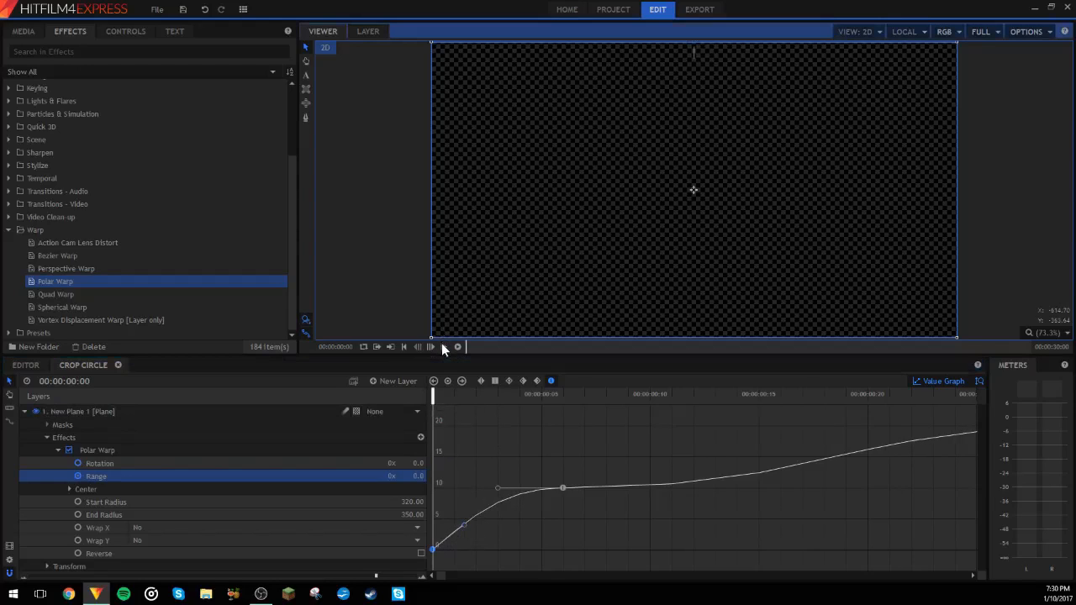
pyautogui.click(443, 347)
pyautogui.moveTo(435, 395); pyautogui.dragTo(476, 395)
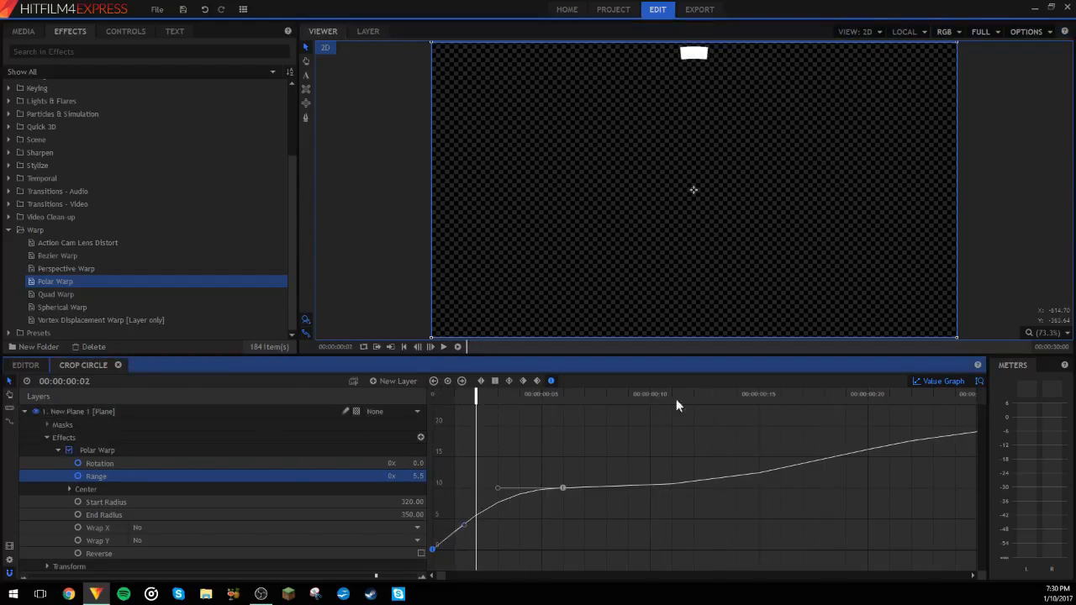
# - Leave the value graph, select both Rotation keyframes and shift them together two frames earlier
pyautogui.click(925, 381)
pyautogui.moveTo(475, 395); pyautogui.dragTo(525, 426)
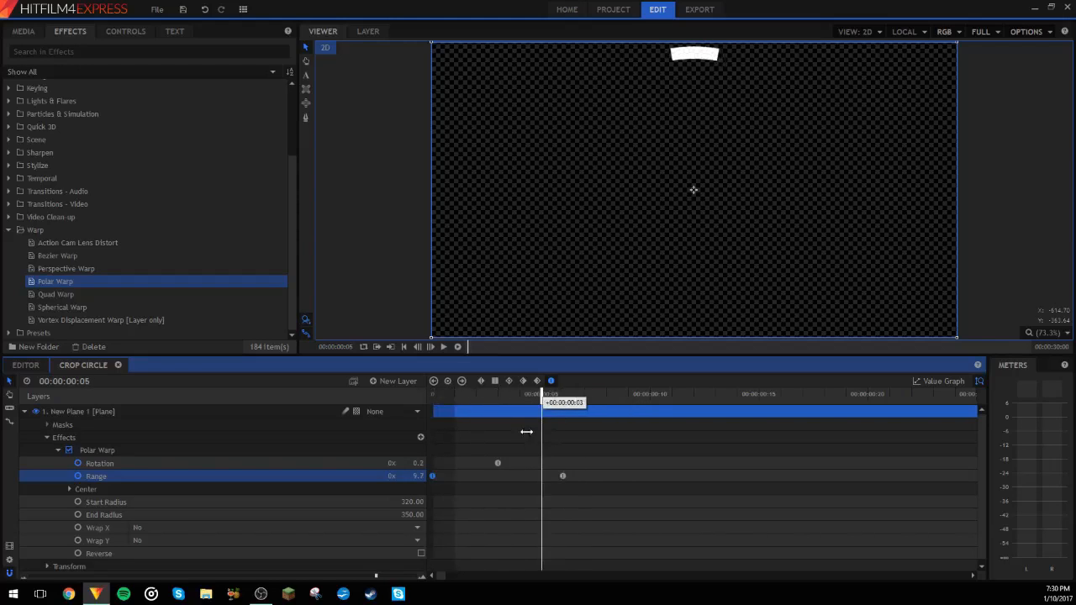
pyautogui.click(518, 460)
pyautogui.moveTo(481, 454); pyautogui.dragTo(939, 470)
pyautogui.moveTo(234, 577); pyautogui.dragTo(173, 575)
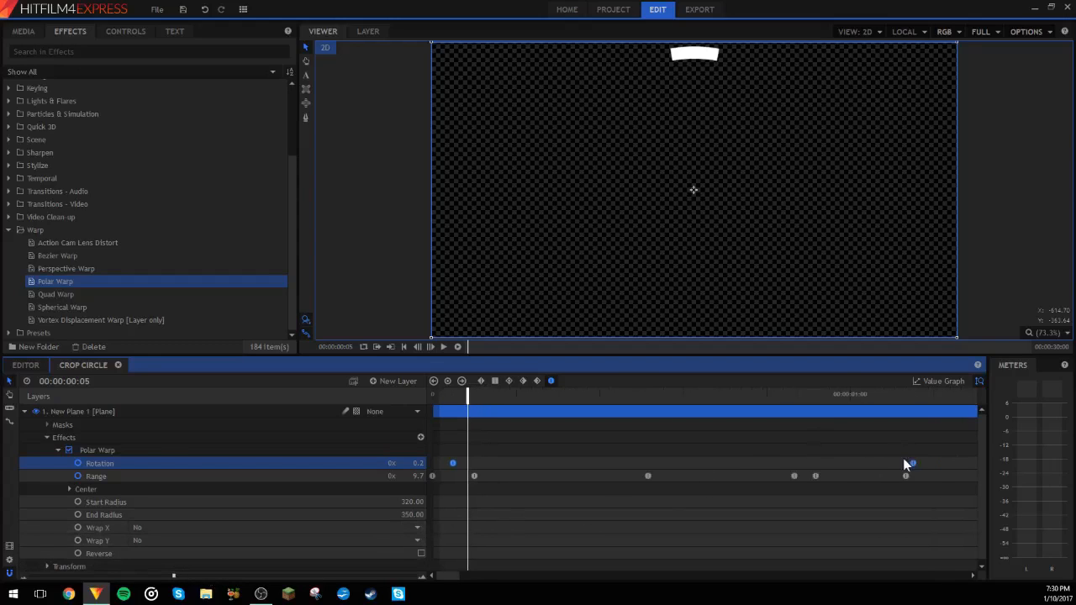
pyautogui.moveTo(915, 464); pyautogui.dragTo(898, 469)
# - Play back from the start and scrub the opening frames to check the shifted rotation timing
pyautogui.moveTo(469, 393); pyautogui.dragTo(395, 380)
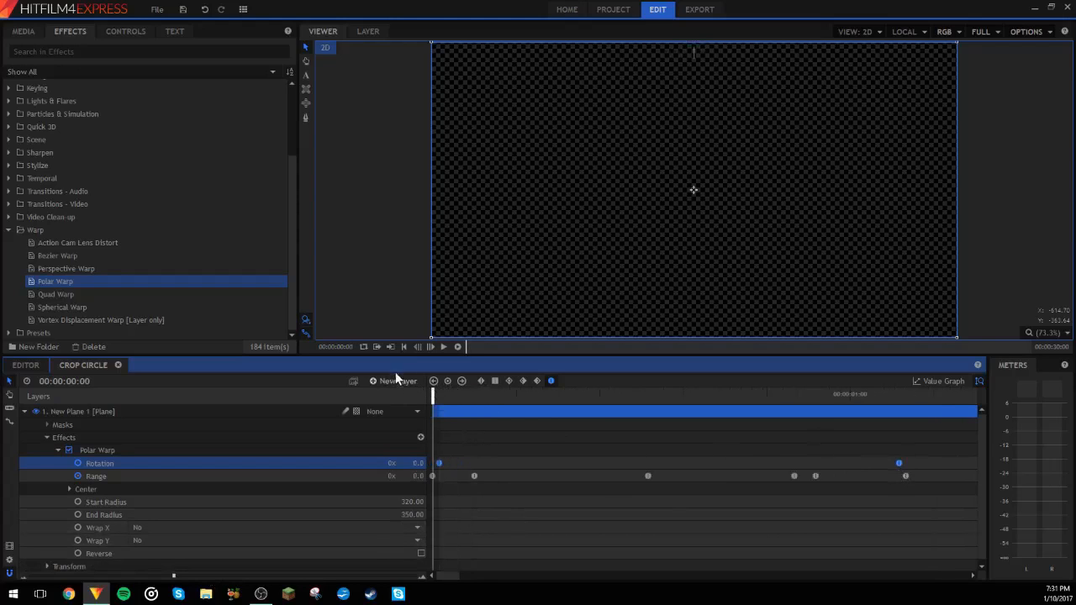
pyautogui.click(444, 347)
pyautogui.click(444, 347)
pyautogui.moveTo(439, 392)
pyautogui.mouseDown()
pyautogui.moveTo(427, 393)
pyautogui.moveTo(477, 396)
pyautogui.moveTo(460, 393)
pyautogui.mouseUp()
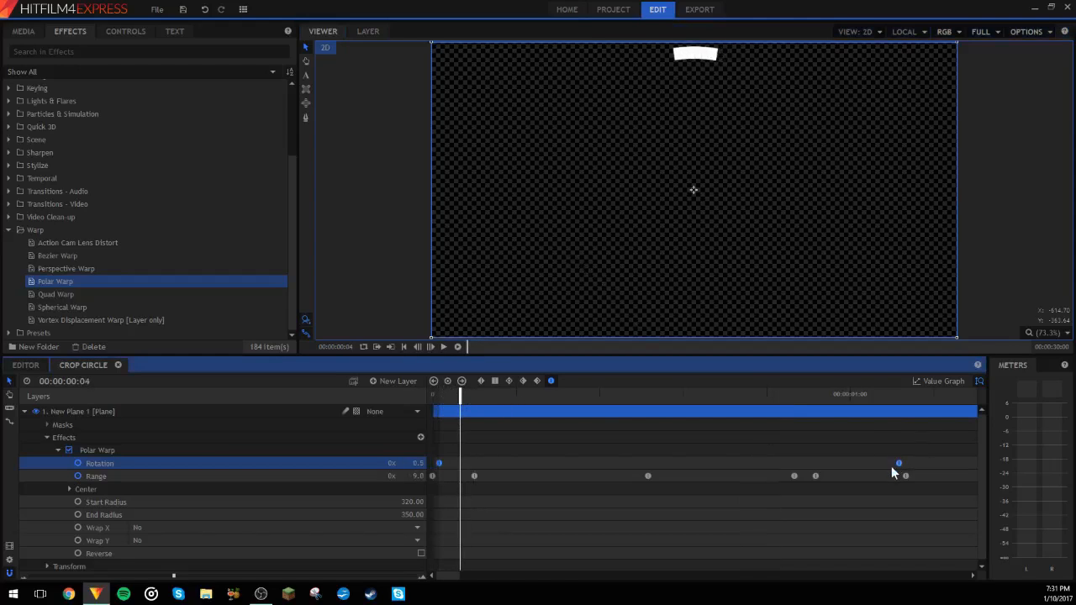
# - Shift both Rotation keyframes one frame earlier so the first sits at 00:00:00:00, and play back the result
pyautogui.moveTo(897, 462); pyautogui.dragTo(890, 464)
pyautogui.moveTo(460, 395); pyautogui.dragTo(495, 401)
pyautogui.moveTo(400, 411); pyautogui.dragTo(418, 393)
pyautogui.click(445, 349)
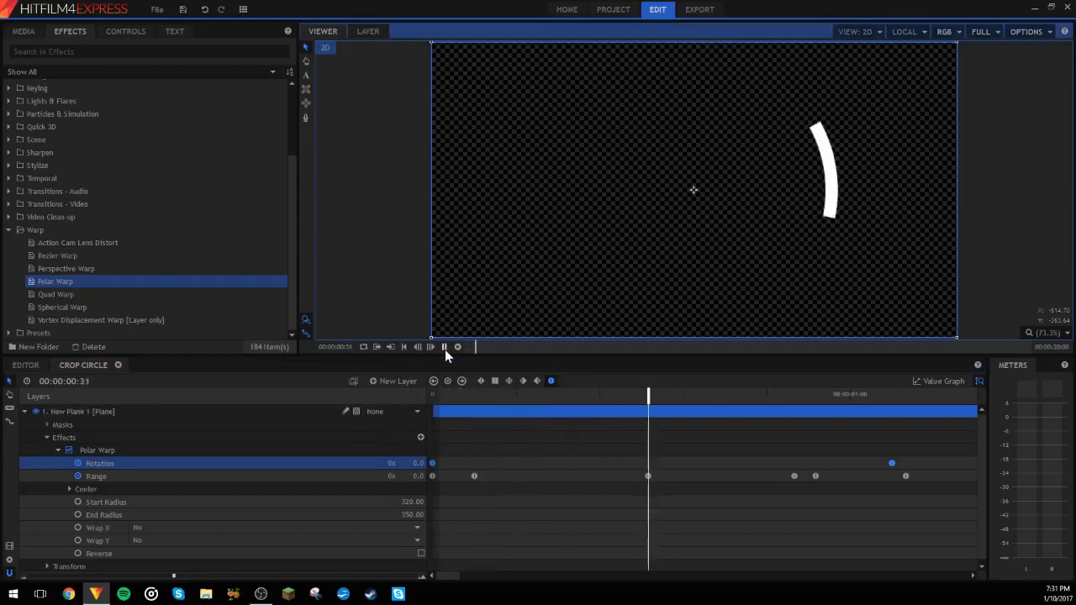
pyautogui.click(445, 349)
# - Move all Range keyframes three frames later and the last Rotation keyframe to about 00:00:01:13, and play back from the start
pyautogui.moveTo(432, 478); pyautogui.dragTo(927, 476)
pyautogui.moveTo(433, 393); pyautogui.dragTo(942, 473)
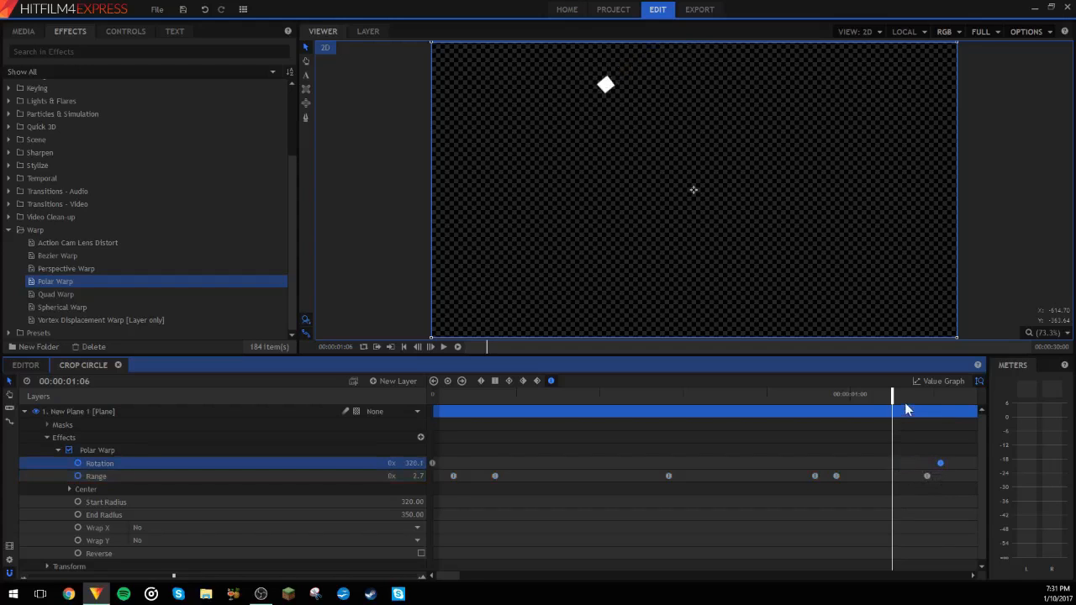
pyautogui.moveTo(892, 403); pyautogui.dragTo(198, 366)
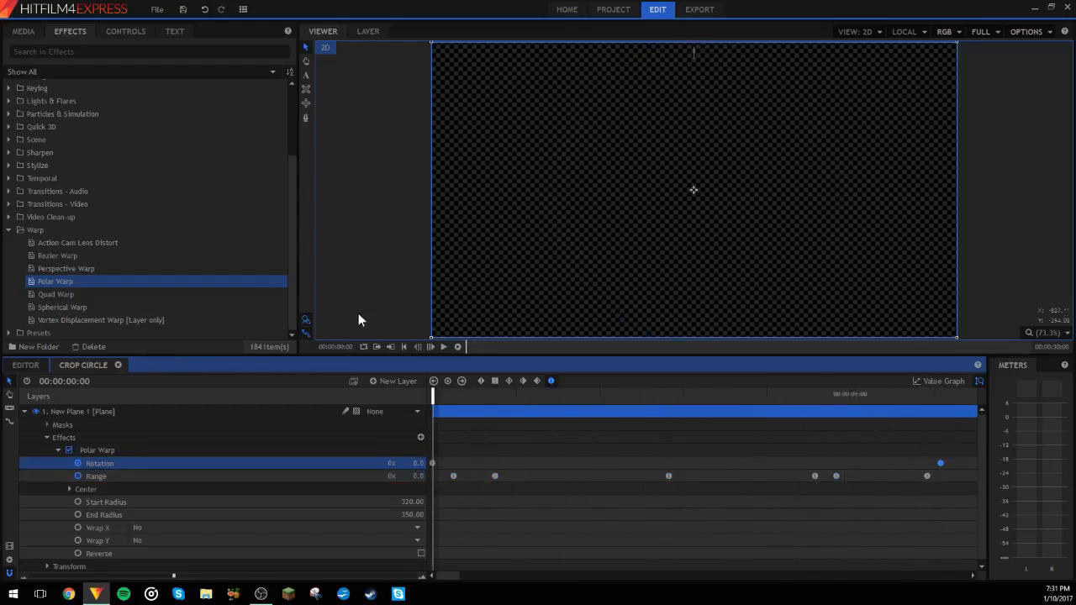
pyautogui.click(440, 346)
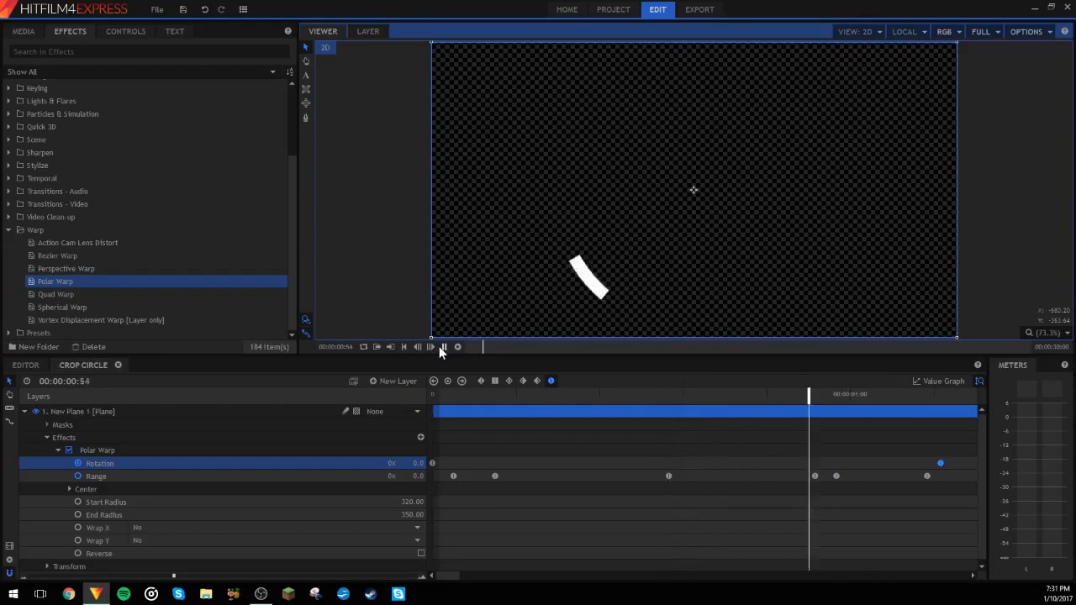
# - Slide the plane layer three frames earlier on the timeline and play back the animation from the start
pyautogui.click(451, 403)
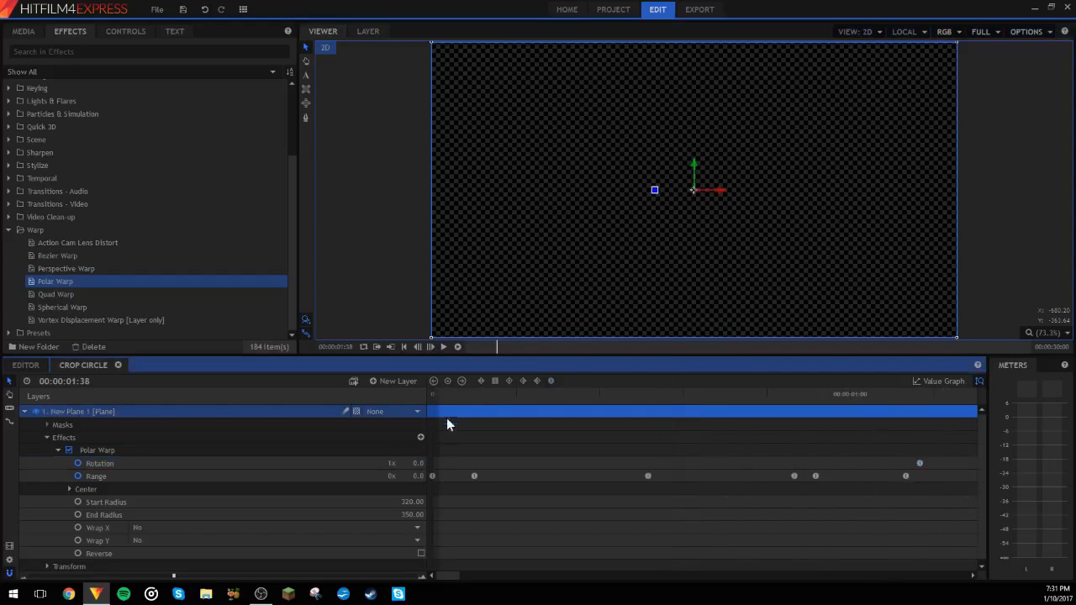
pyautogui.moveTo(173, 576); pyautogui.dragTo(165, 579)
pyautogui.moveTo(558, 399); pyautogui.dragTo(296, 386)
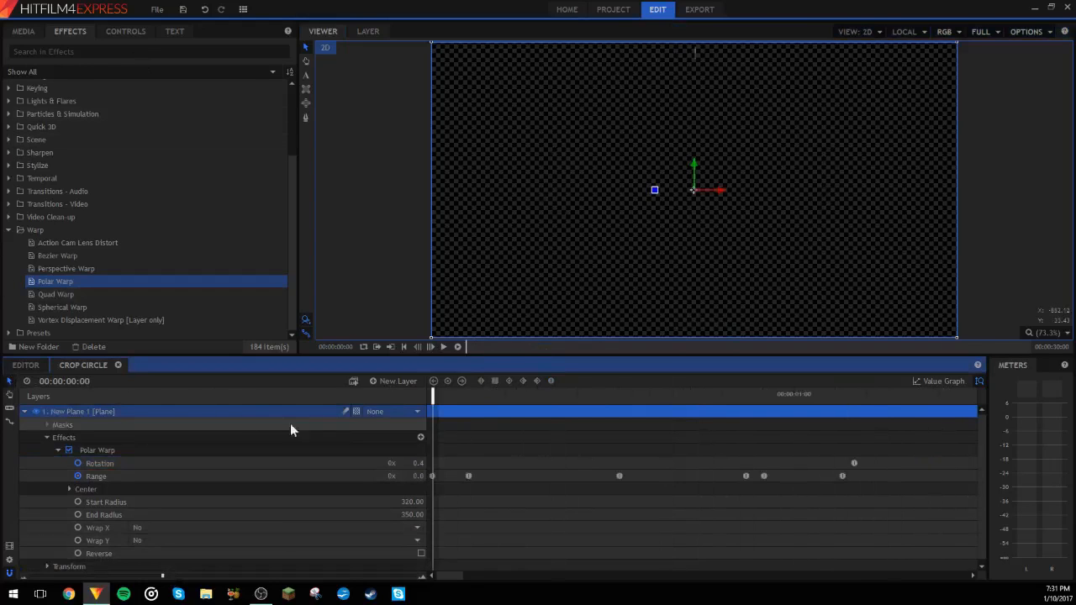
pyautogui.click(445, 346)
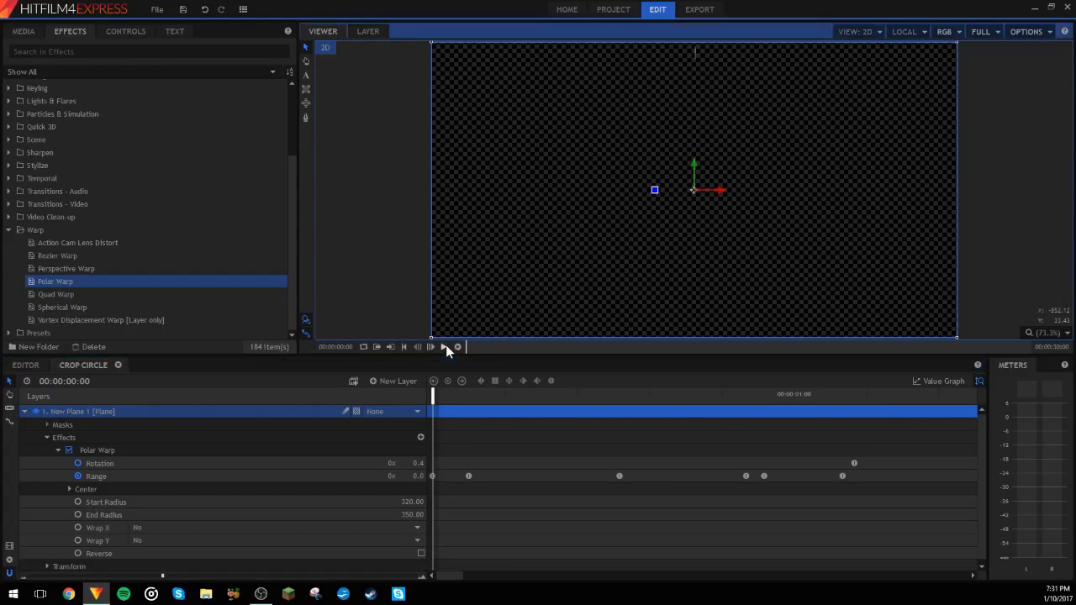
pyautogui.click(447, 349)
pyautogui.moveTo(467, 391); pyautogui.dragTo(394, 386)
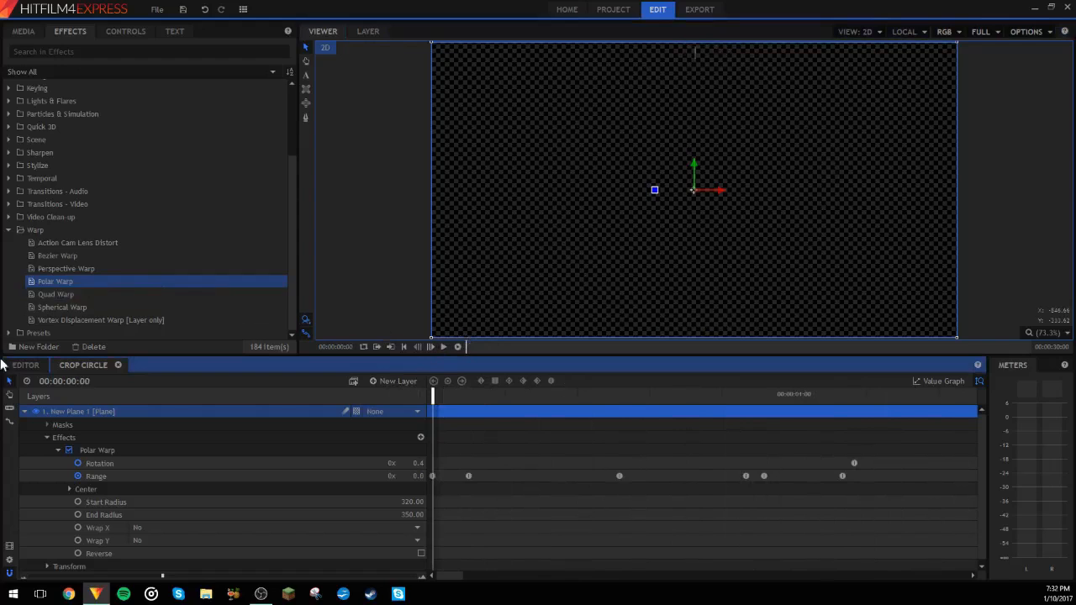
# - Collapse the Presets and Warp folders in the effects list
pyautogui.click(12, 333)
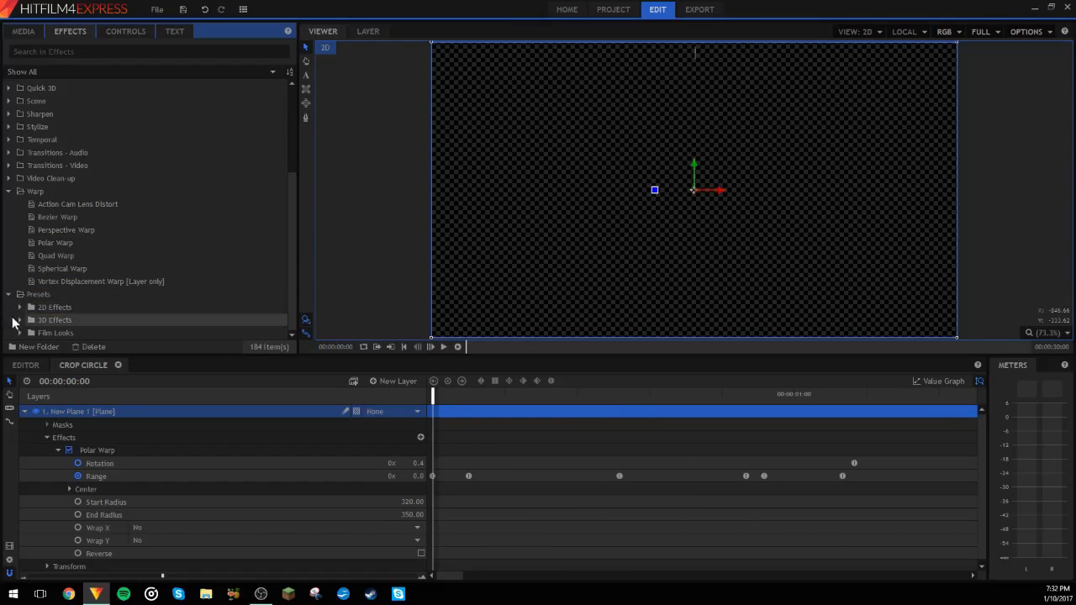
pyautogui.click(11, 295)
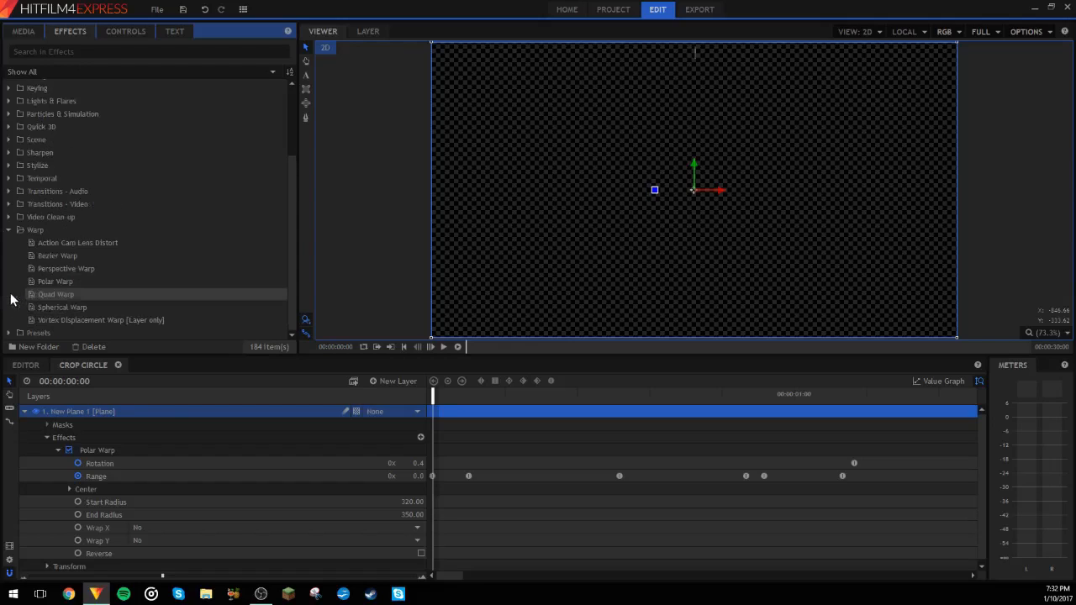
pyautogui.click(18, 231)
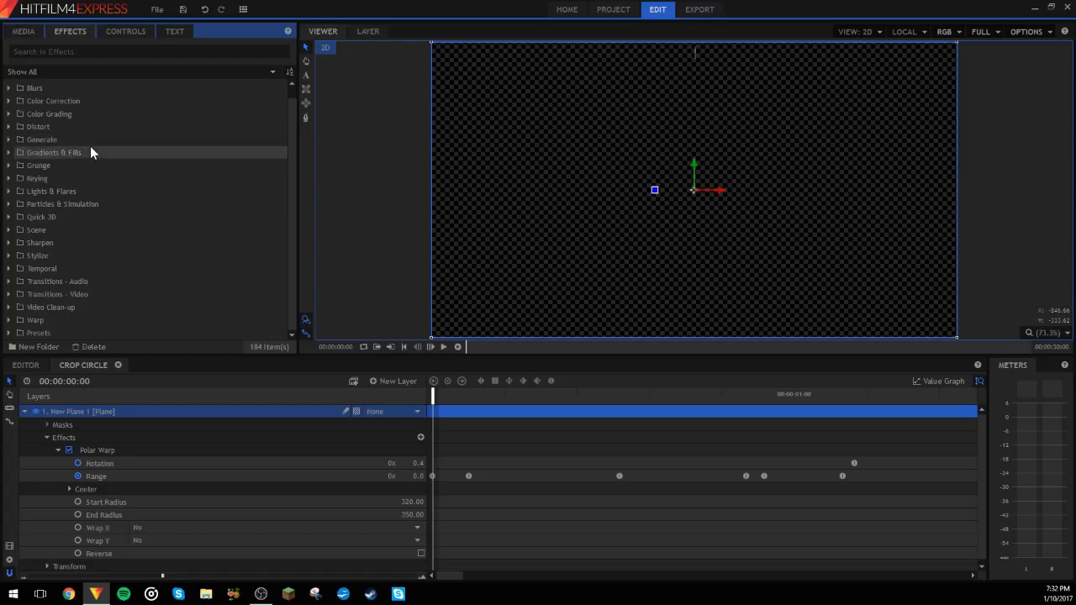
pyautogui.moveTo(488, 395); pyautogui.dragTo(121, 416)
pyautogui.moveTo(456, 393)
pyautogui.mouseDown()
pyautogui.moveTo(681, 395)
pyautogui.moveTo(438, 395)
pyautogui.mouseUp()
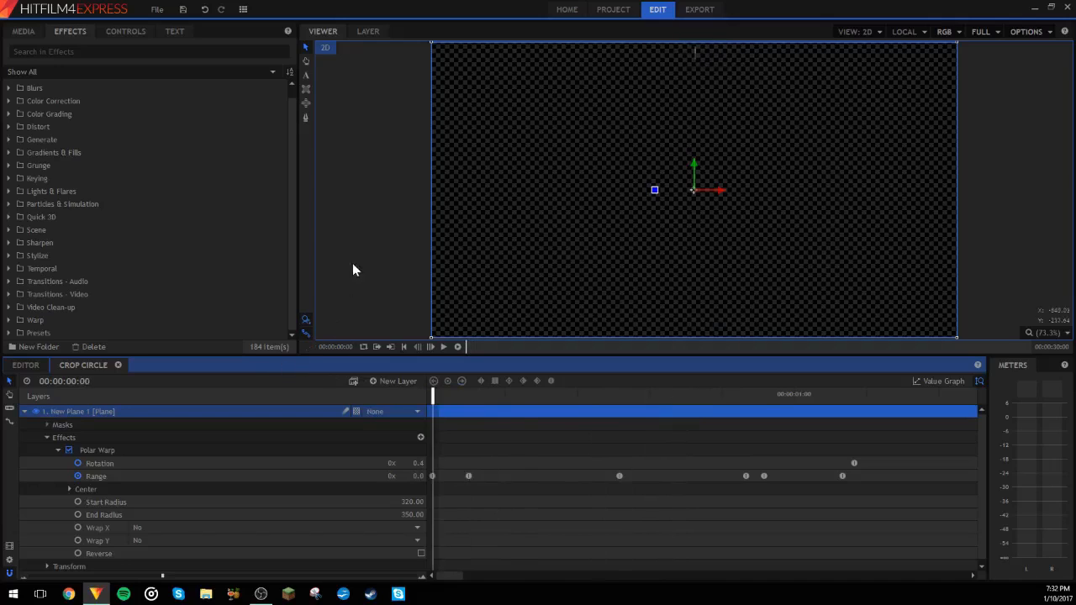